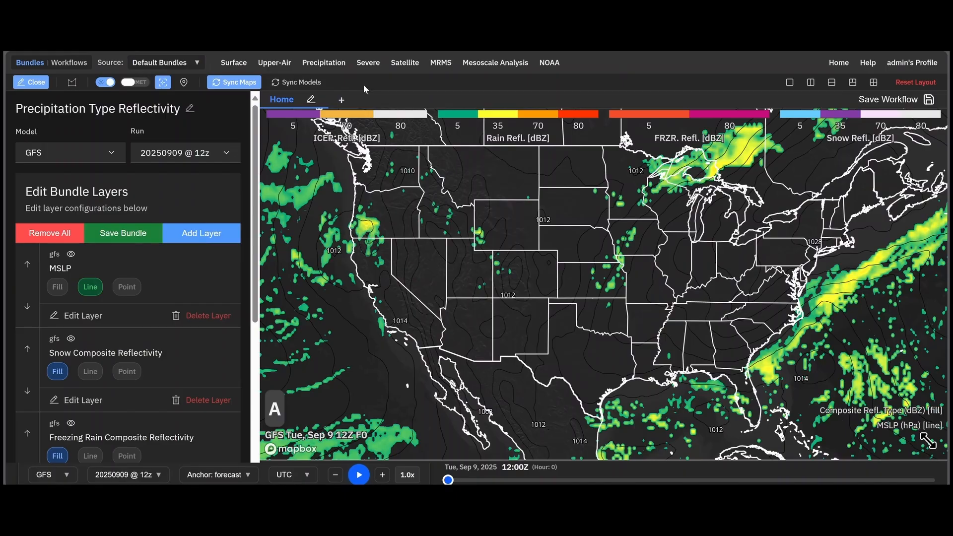
# Review the default bundle categories and the layers in the Precipitation Type Reflectivity bundle.
pyautogui.click(237, 64)
pyautogui.moveTo(271, 85)
pyautogui.moveTo(287, 109)
pyautogui.scroll(-3, 167, 283)
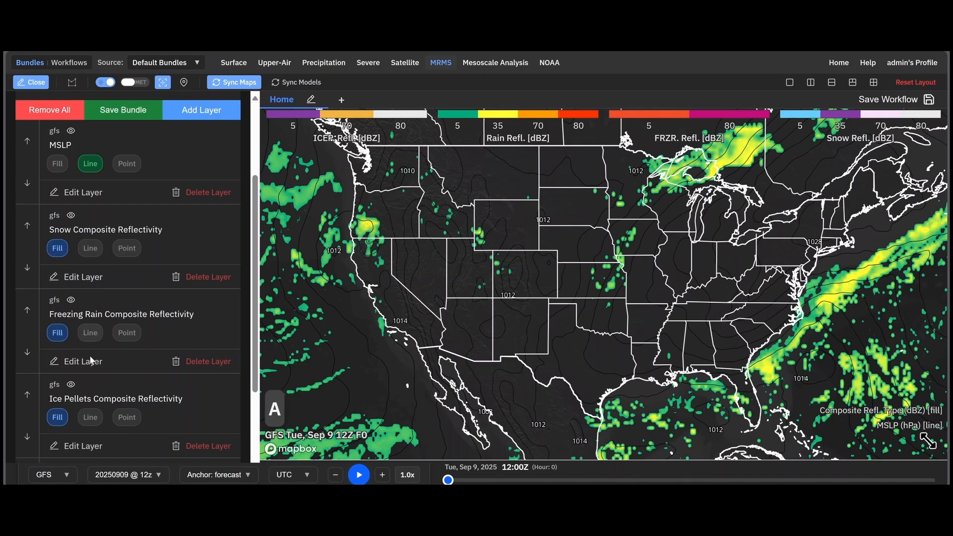
pyautogui.scroll(-3, 92, 342)
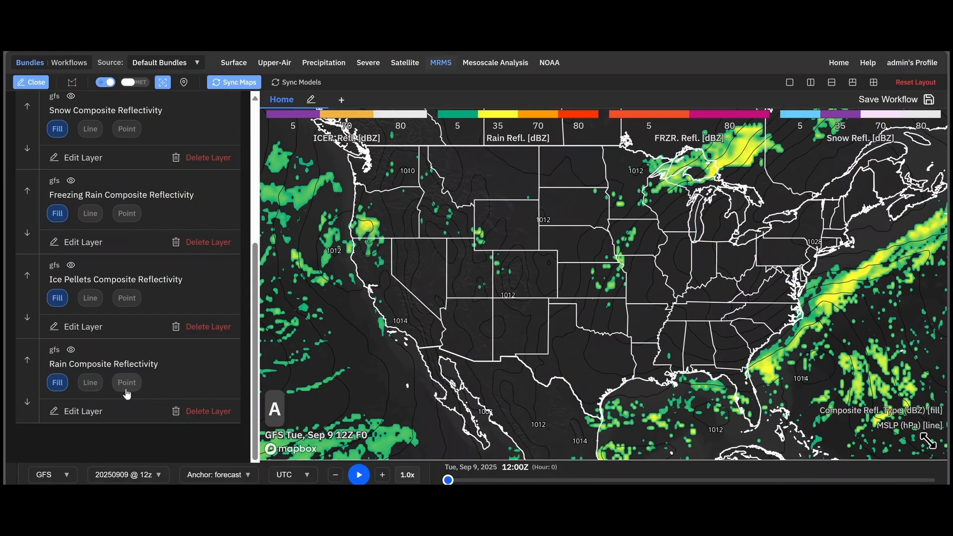
pyautogui.scroll(3, 102, 233)
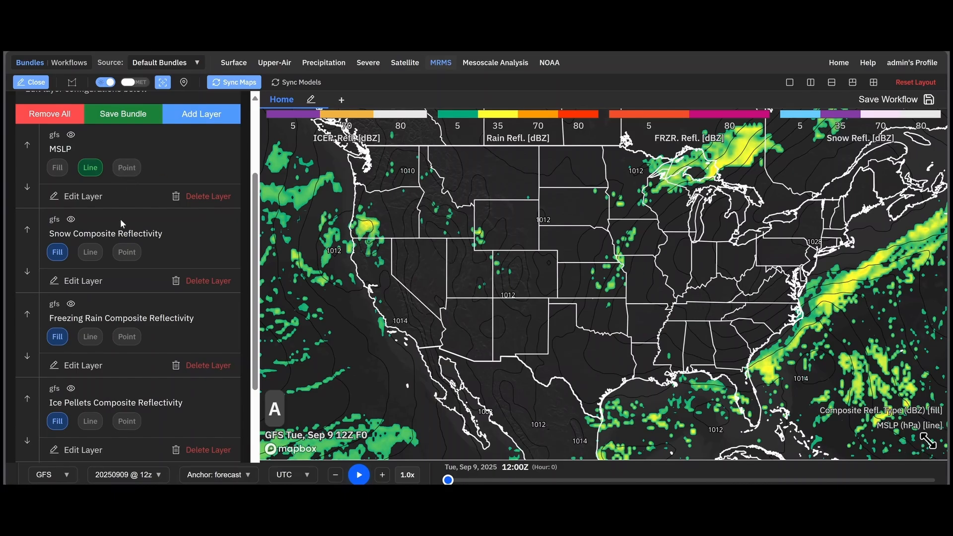
pyautogui.scroll(-3, 120, 224)
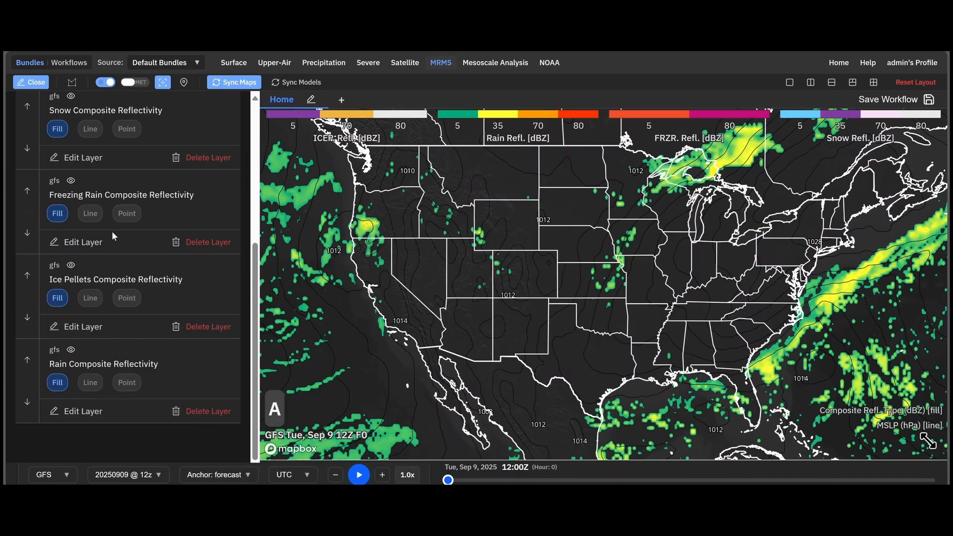
# Try the fill display on the MSLP layer, and switch it off again.
pyautogui.scroll(3, 101, 226)
pyautogui.click(57, 168)
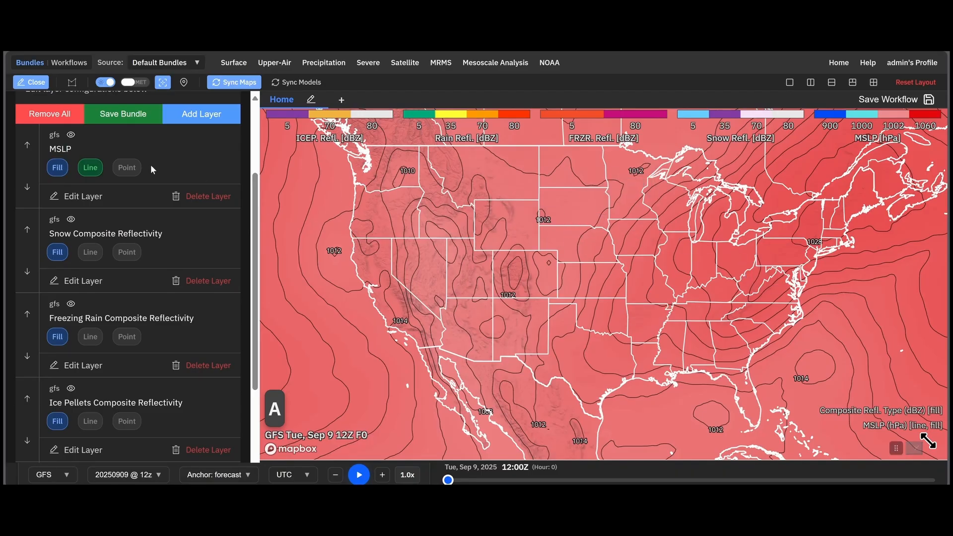
pyautogui.click(56, 171)
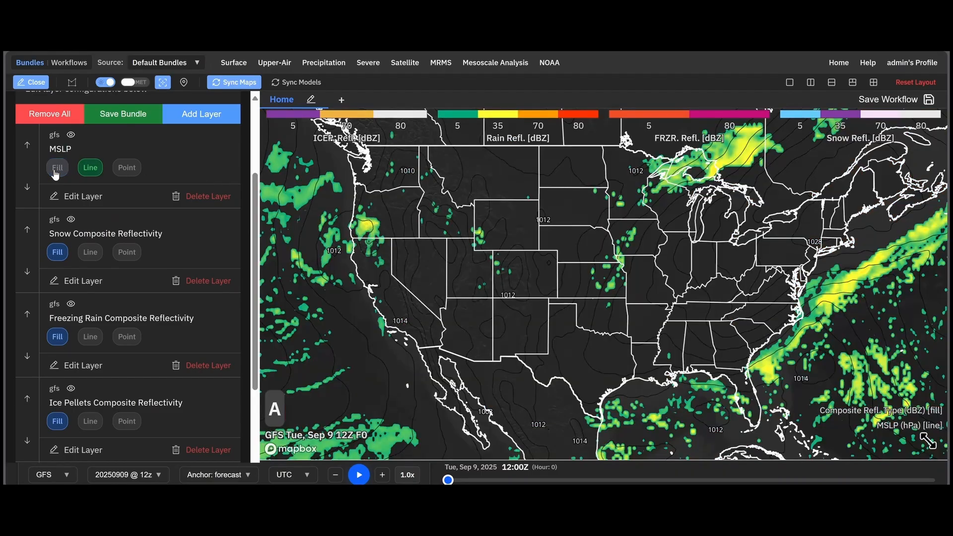
# Delete the MSLP, Snow, Freezing Rain and Ice Pellets Composite Reflectivity layers from the bundle.
pyautogui.scroll(3, 167, 279)
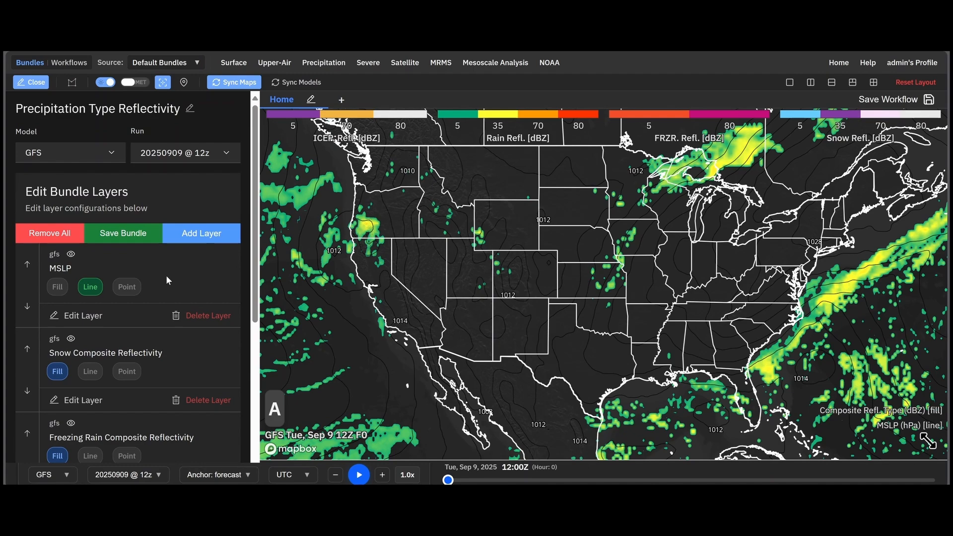
pyautogui.click(203, 317)
pyautogui.click(204, 319)
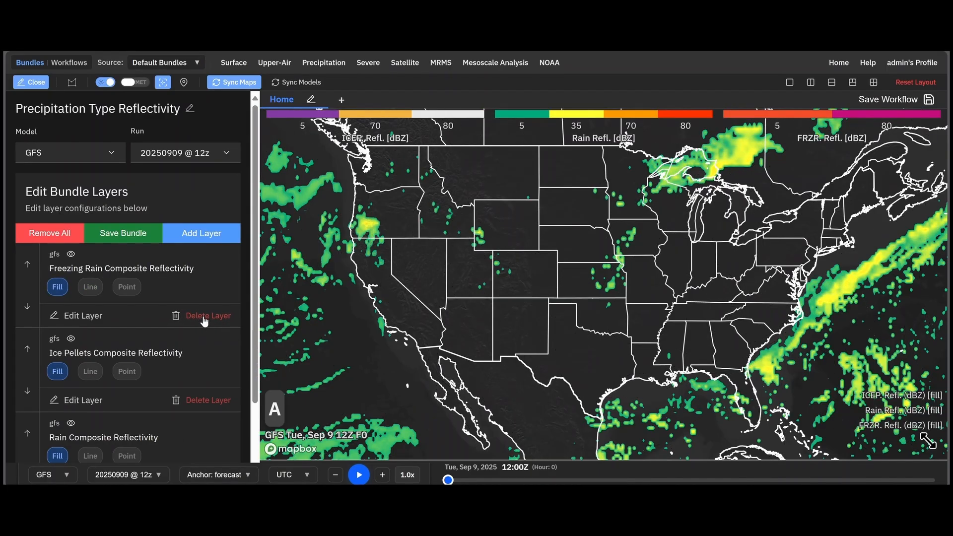
pyautogui.click(204, 320)
pyautogui.click(204, 321)
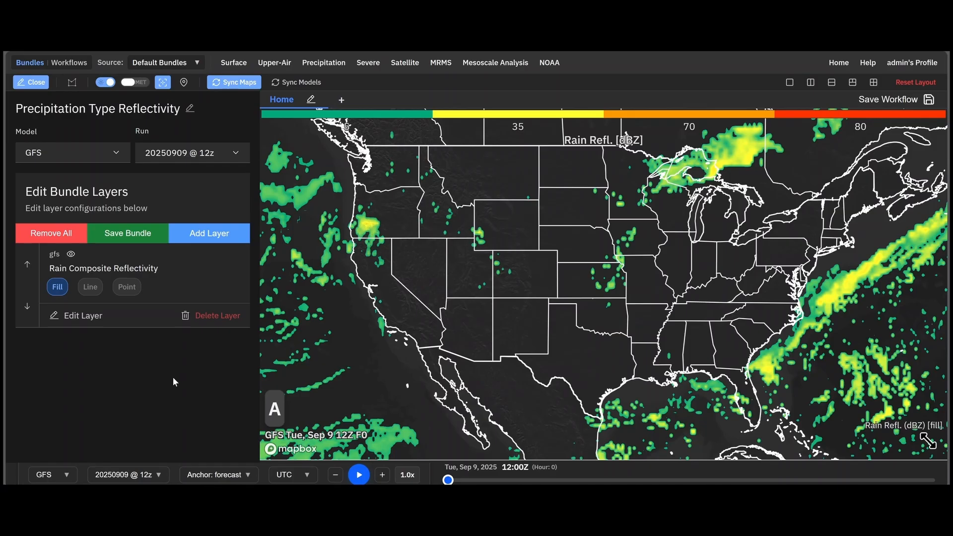
# Add the 2m Temperature layer from the model's surface variables to the bundle.
pyautogui.click(224, 236)
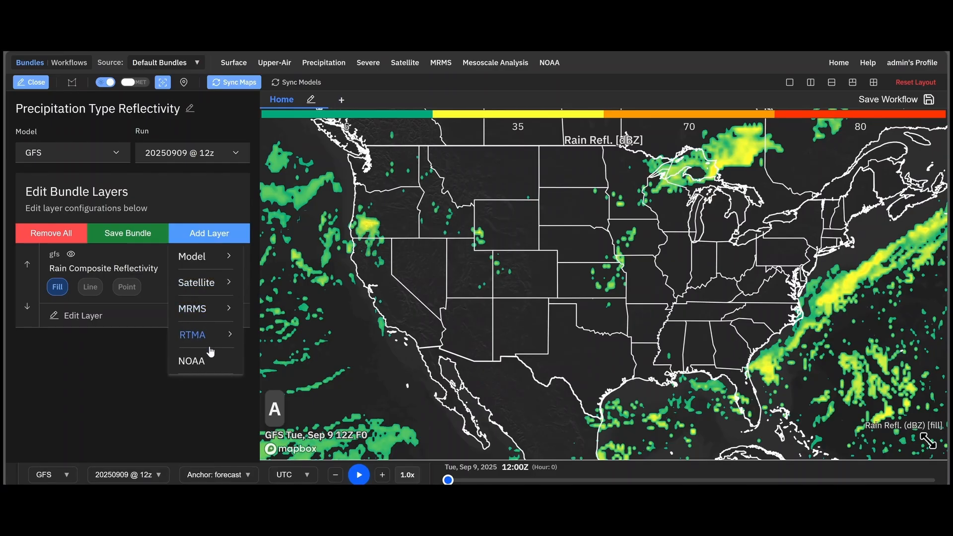
pyautogui.click(201, 257)
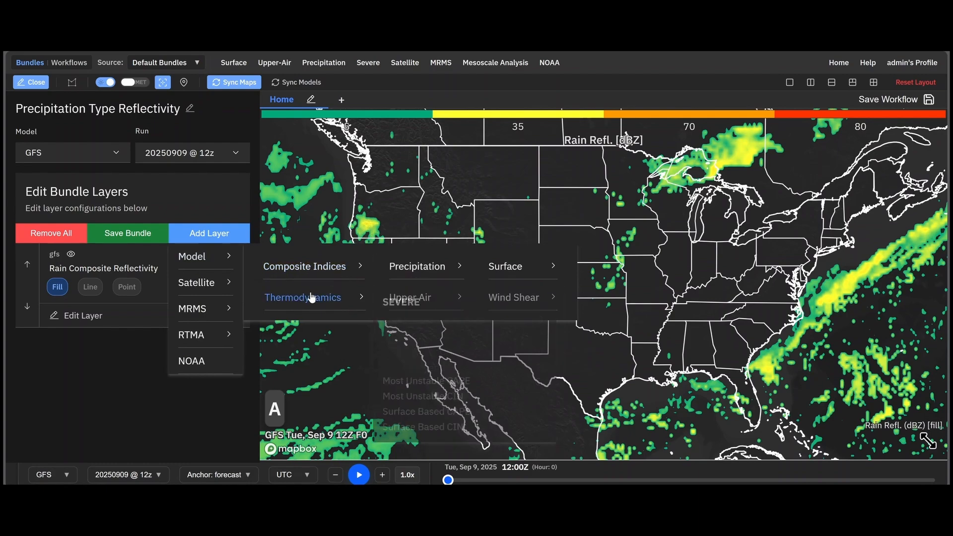
pyautogui.moveTo(516, 270)
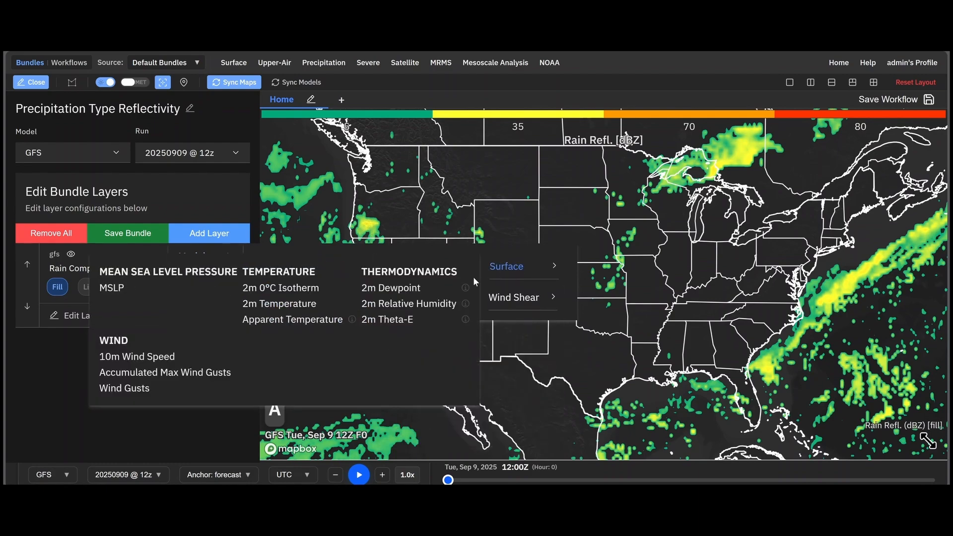
pyautogui.click(308, 302)
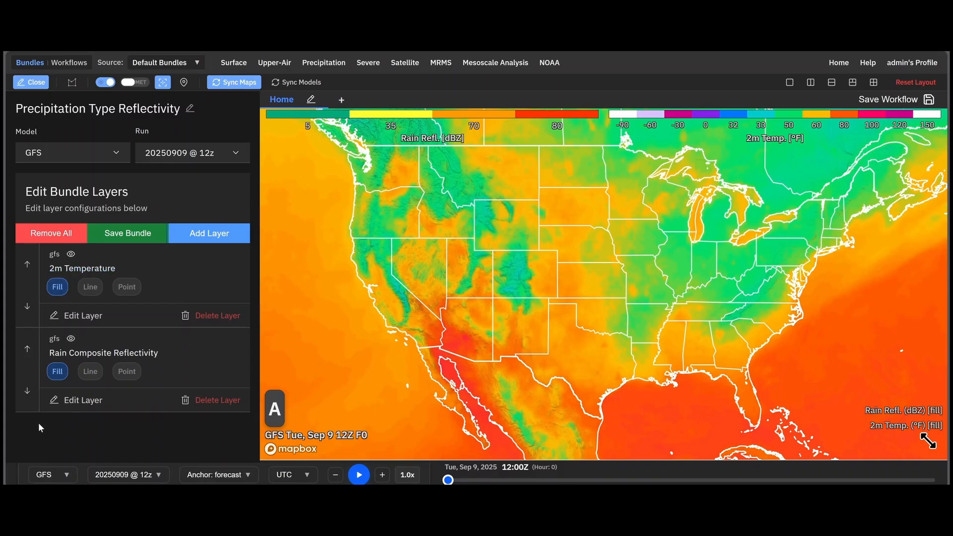
# Move Rain Composite Reflectivity above the 2m Temperature layer and enable point display for 2m Temperature.
pyautogui.click(28, 349)
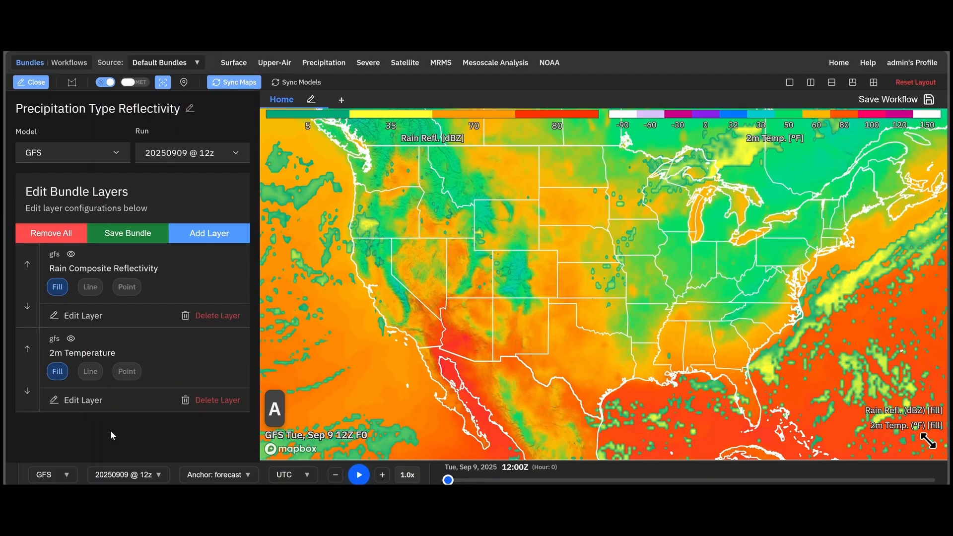
pyautogui.click(128, 372)
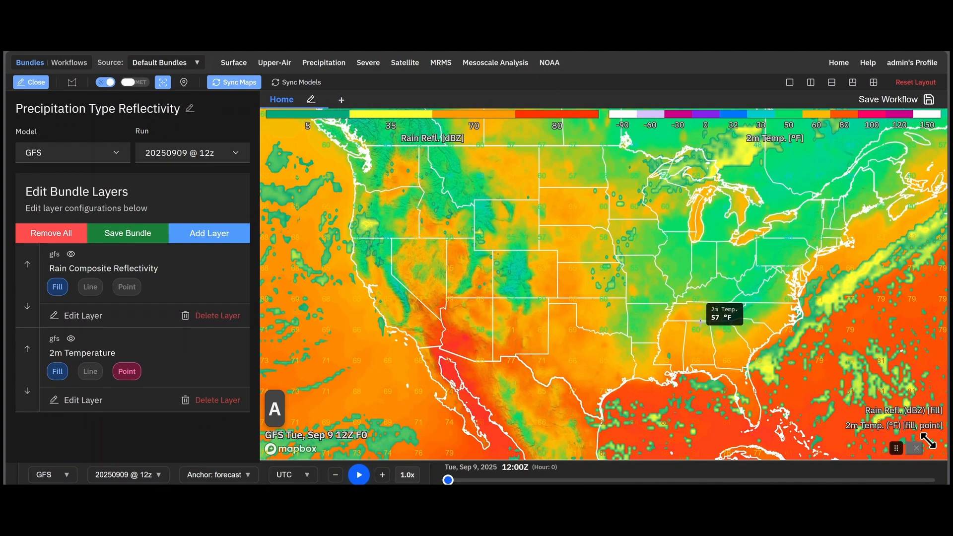
# Open the 2m Temperature layer's settings and review the available fill colormap types and units.
pyautogui.click(85, 403)
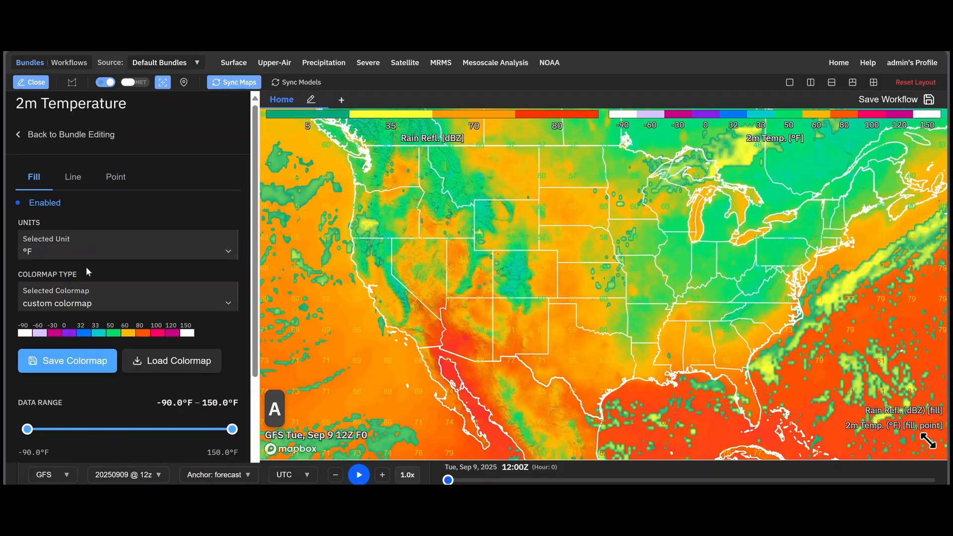
pyautogui.scroll(-3, 90, 269)
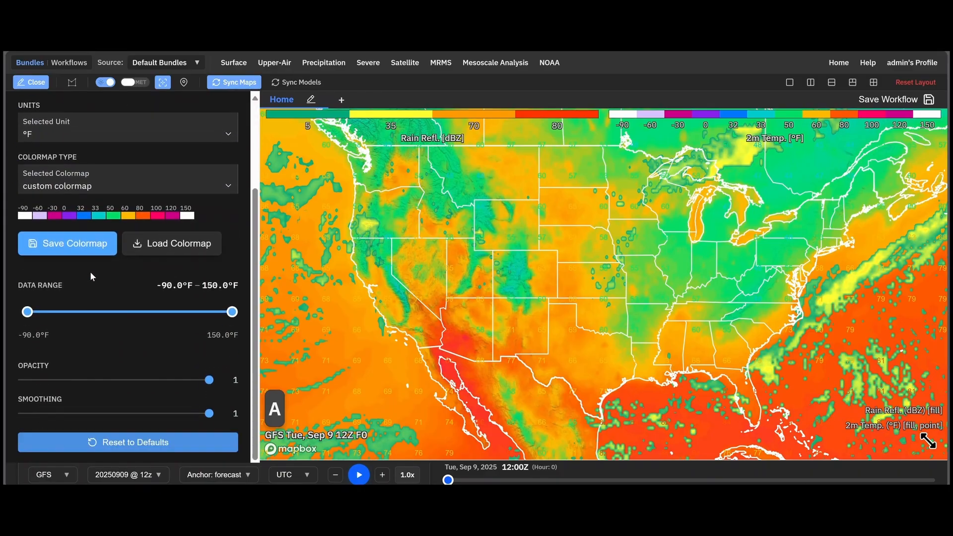
pyautogui.click(73, 192)
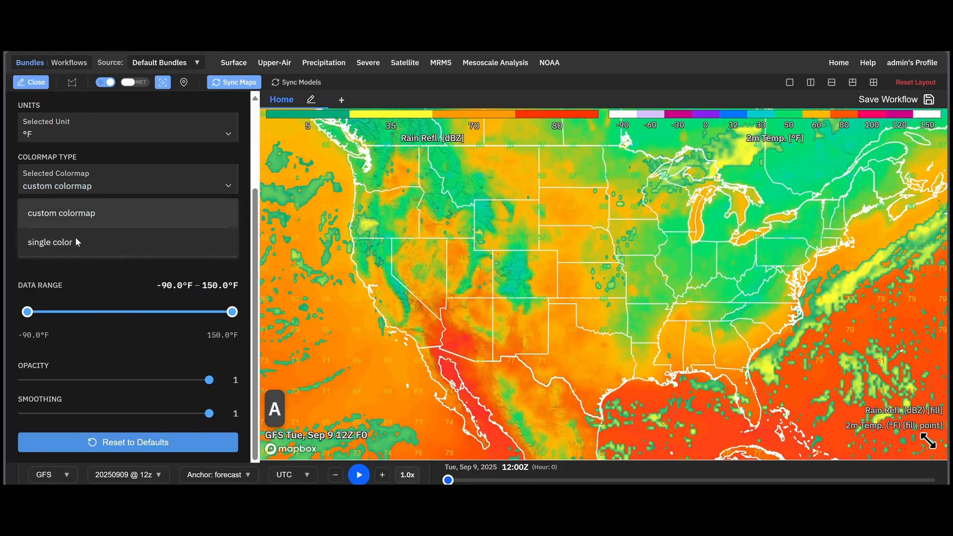
pyautogui.click(119, 163)
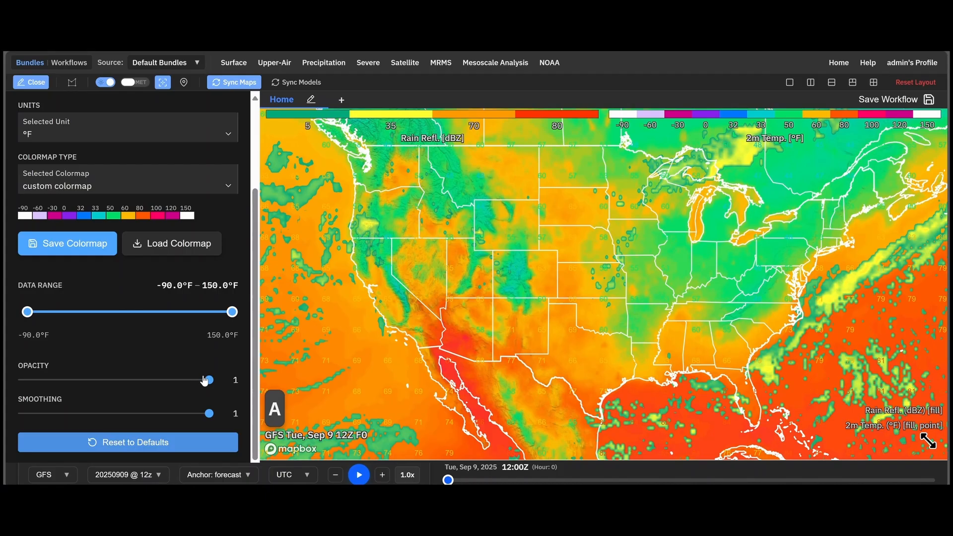
pyautogui.scroll(3, 177, 348)
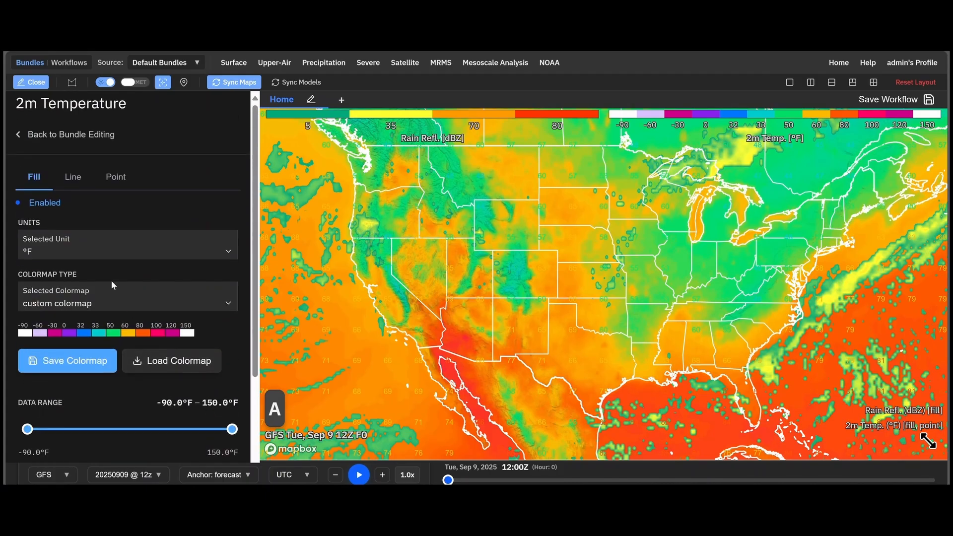
pyautogui.click(121, 253)
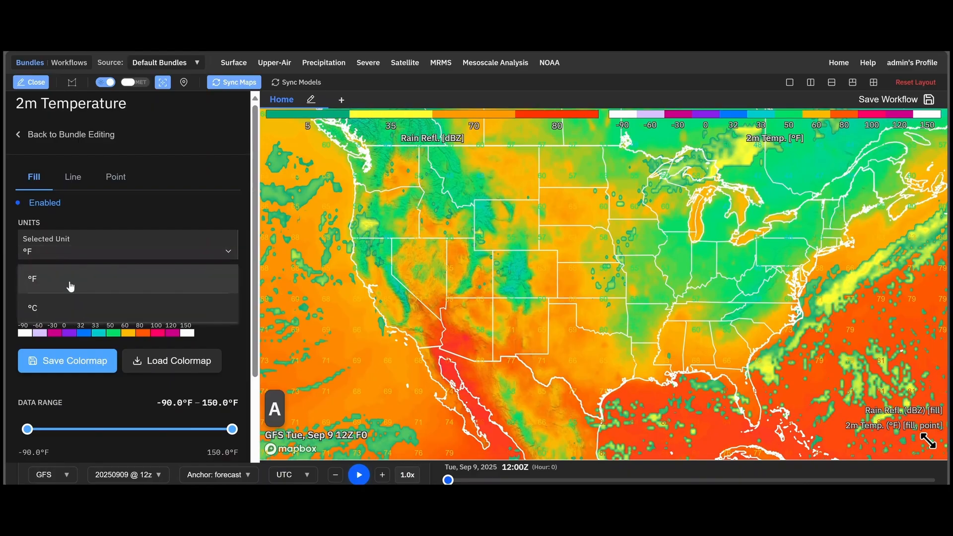
pyautogui.click(132, 219)
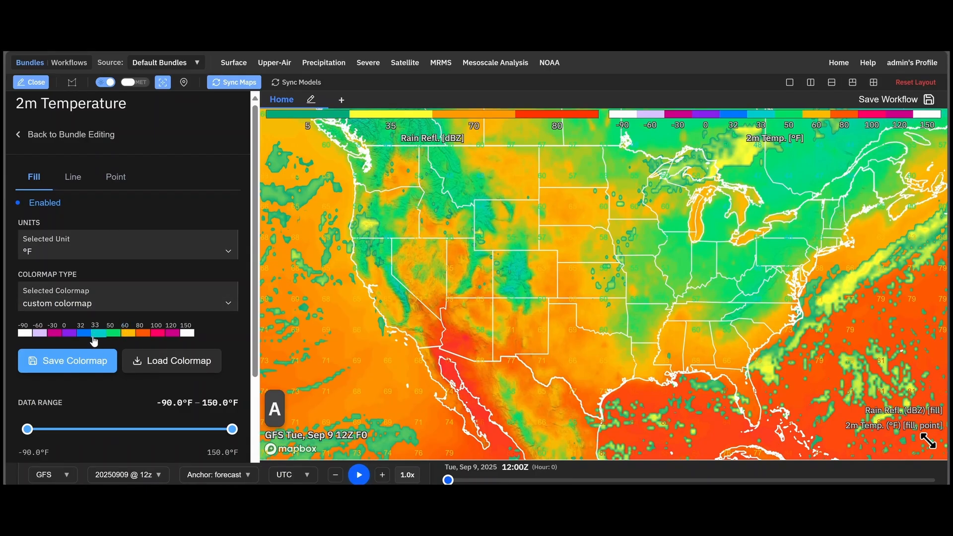
# Change the 60 °F colour in the 2m Temperature fill colormap to blue, RGB 4, 0, 255.
pyautogui.click(127, 335)
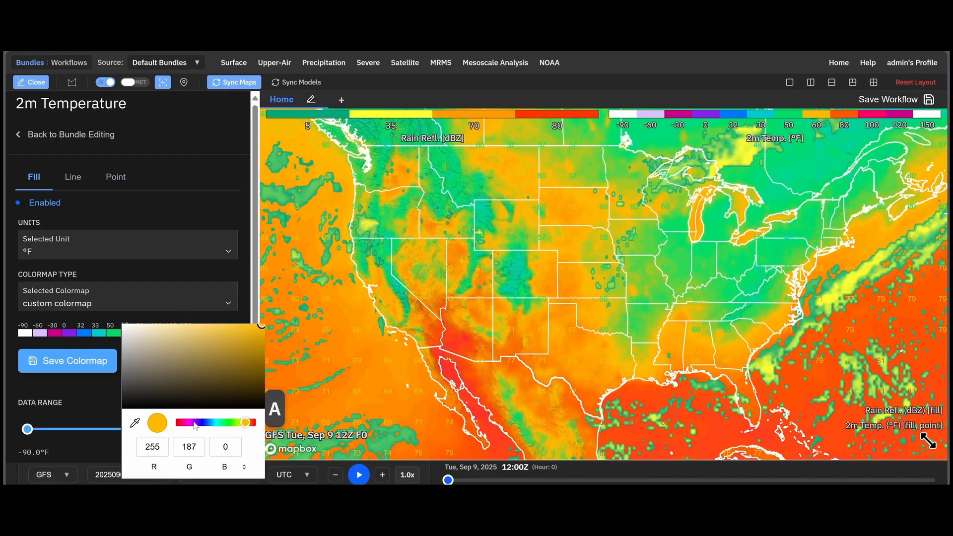
pyautogui.click(202, 423)
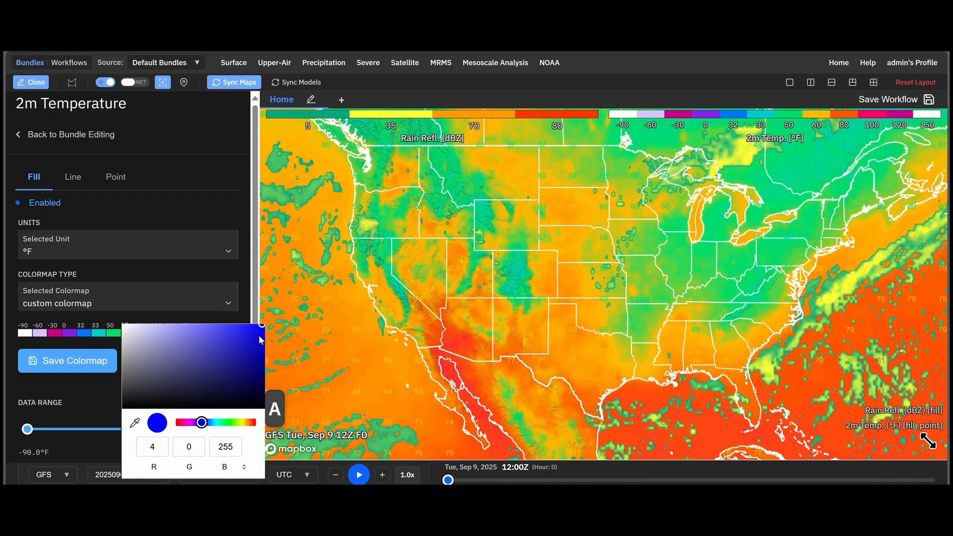
pyautogui.moveTo(250, 340)
pyautogui.mouseDown()
pyautogui.moveTo(204, 345)
pyautogui.moveTo(276, 323)
pyautogui.mouseUp()
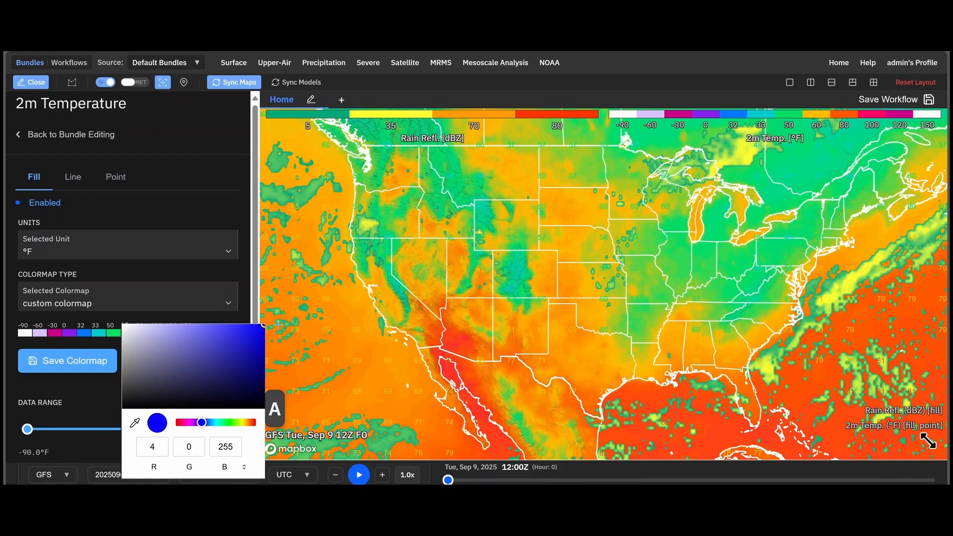
pyautogui.click(242, 220)
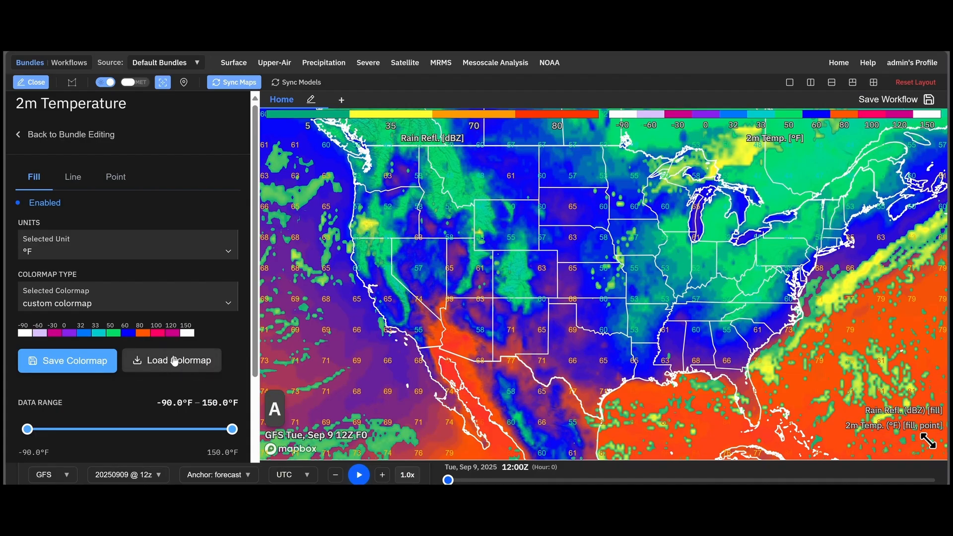
# Add a breakpoint at 70 °F after the 60 °F one in the 2m Temperature colormap.
pyautogui.click(126, 329)
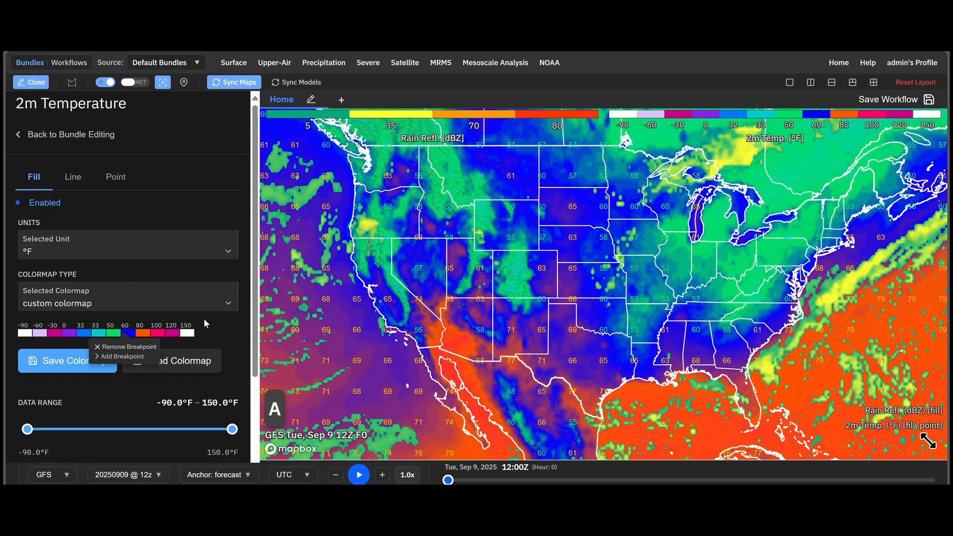
pyautogui.click(125, 358)
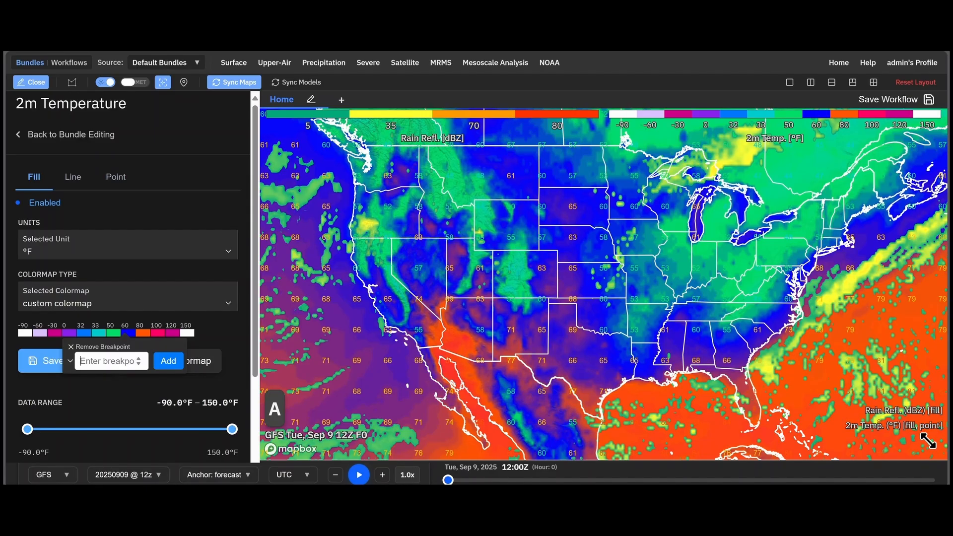
pyautogui.write('70')
pyautogui.click(168, 361)
pyautogui.moveTo(143, 340)
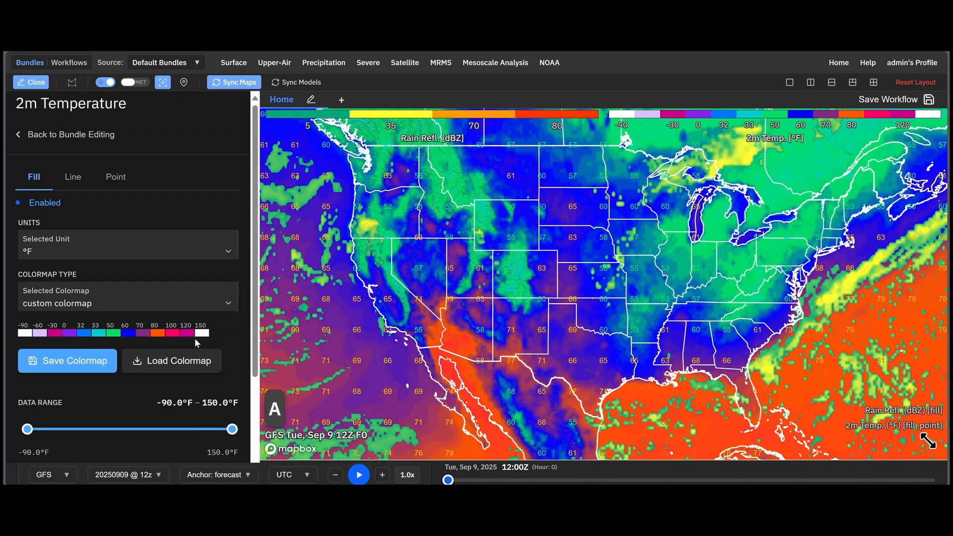
# Change the colour of the 70 °F breakpoint to bright green, RGB 0, 255, 17.
pyautogui.click(143, 338)
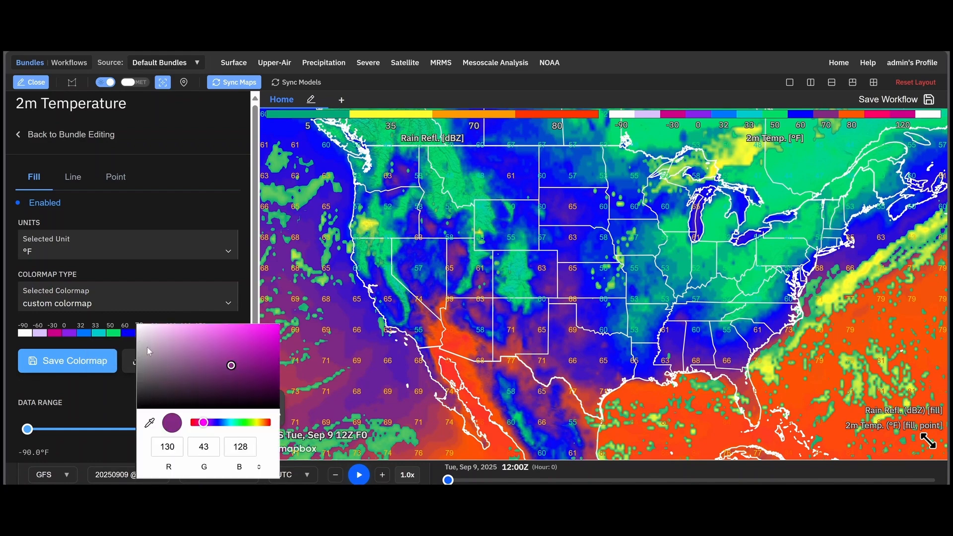
pyautogui.click(242, 422)
pyautogui.click(246, 346)
pyautogui.moveTo(247, 347); pyautogui.dragTo(284, 324)
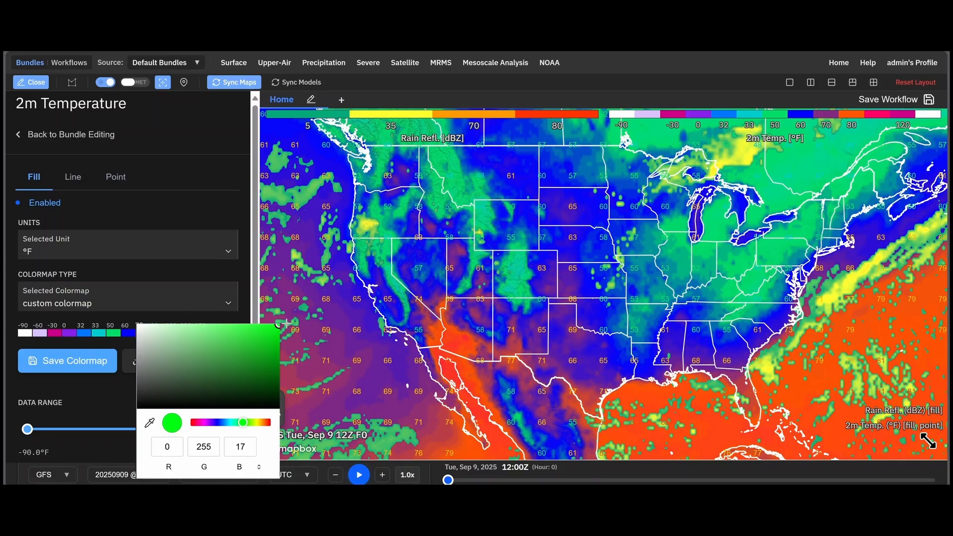
pyautogui.click(243, 302)
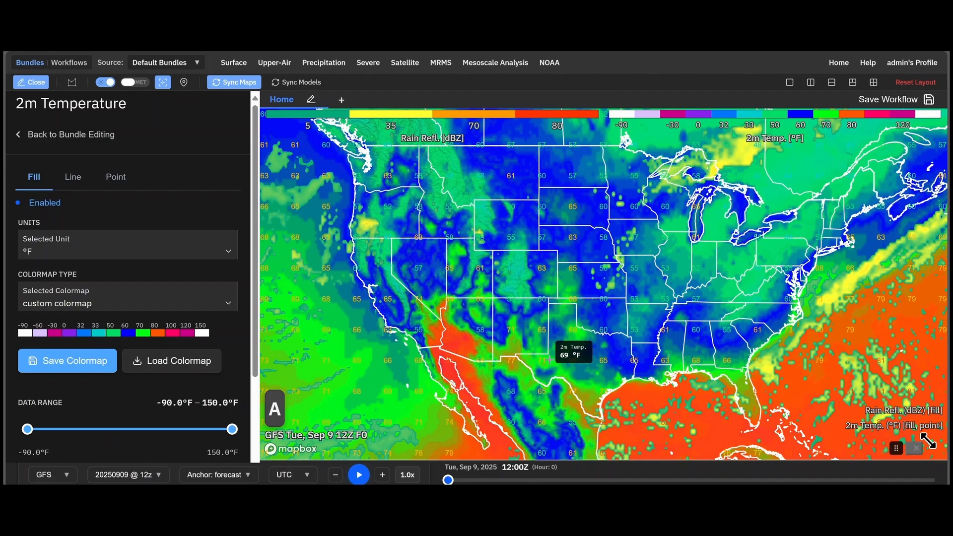
# Review the name and public-sharing options for saving the custom 2m Temperature colormap, and cancel without saving.
pyautogui.click(103, 366)
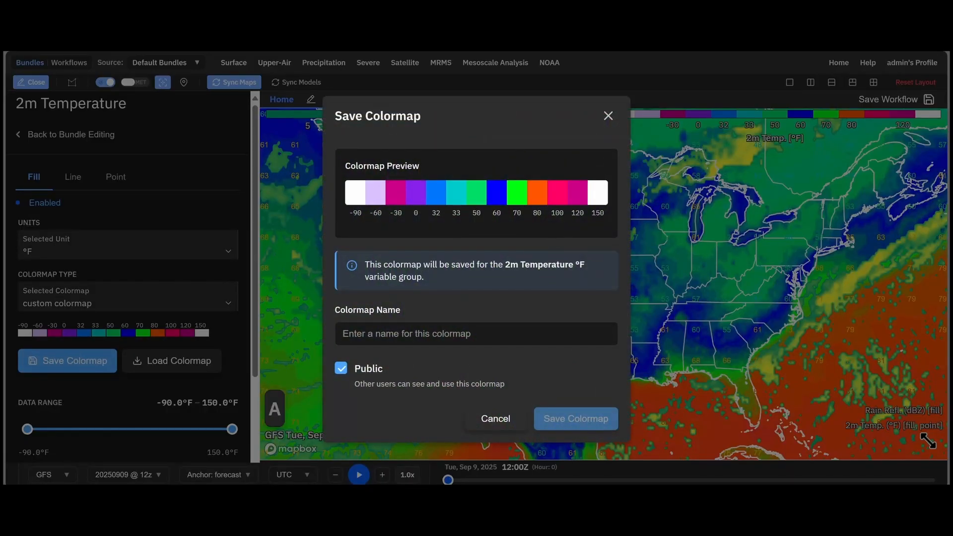
pyautogui.click(374, 335)
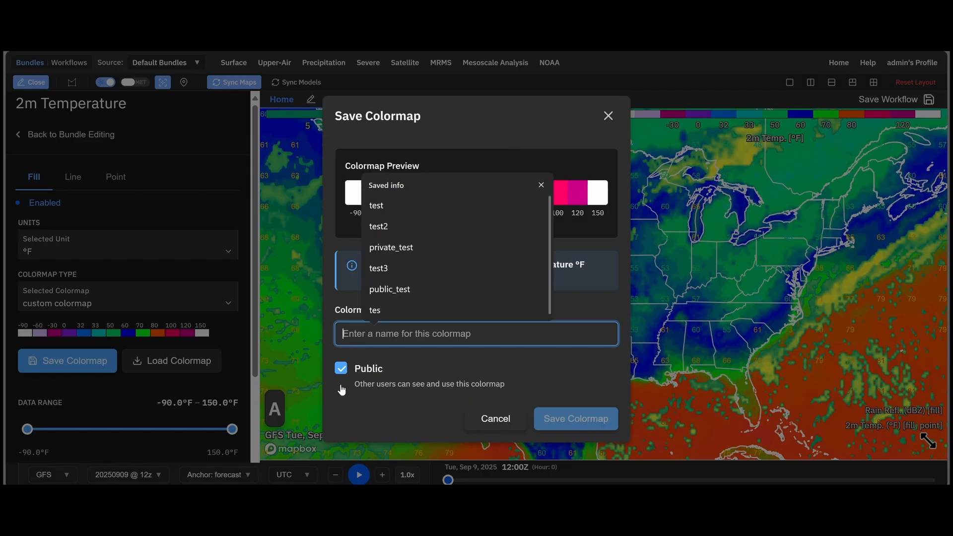
pyautogui.click(382, 429)
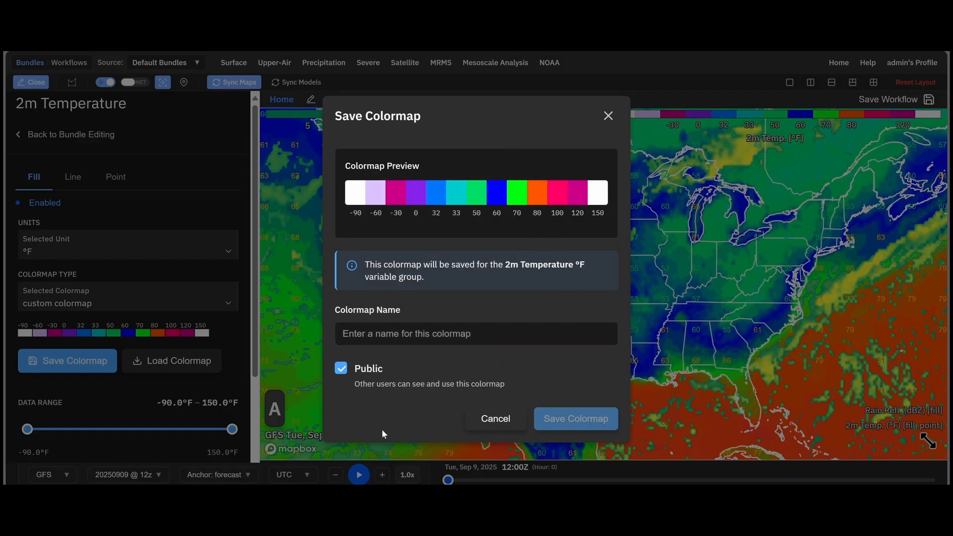
pyautogui.click(480, 429)
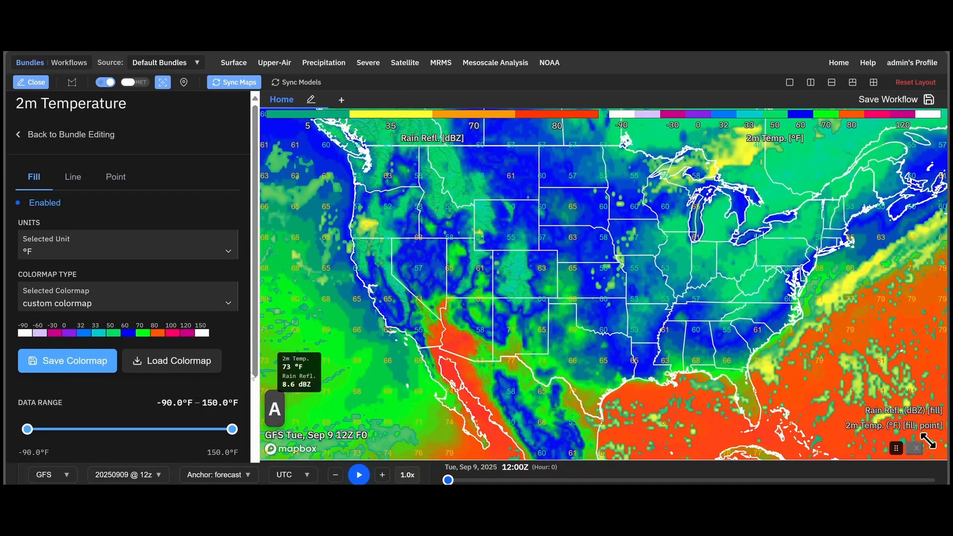
# Browse the personal and shared saved colormaps and load Temperature 4 for the 2m Temperature fill.
pyautogui.click(188, 369)
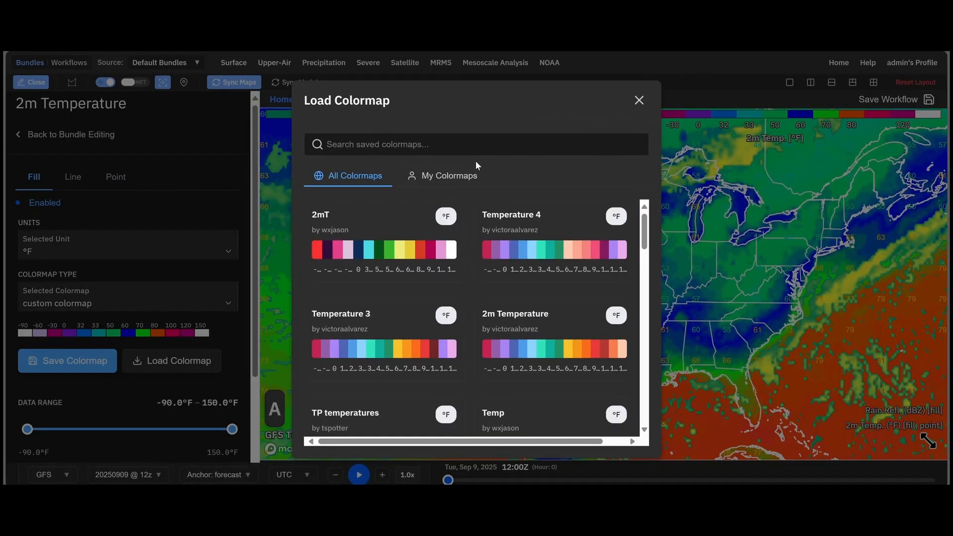
pyautogui.click(457, 178)
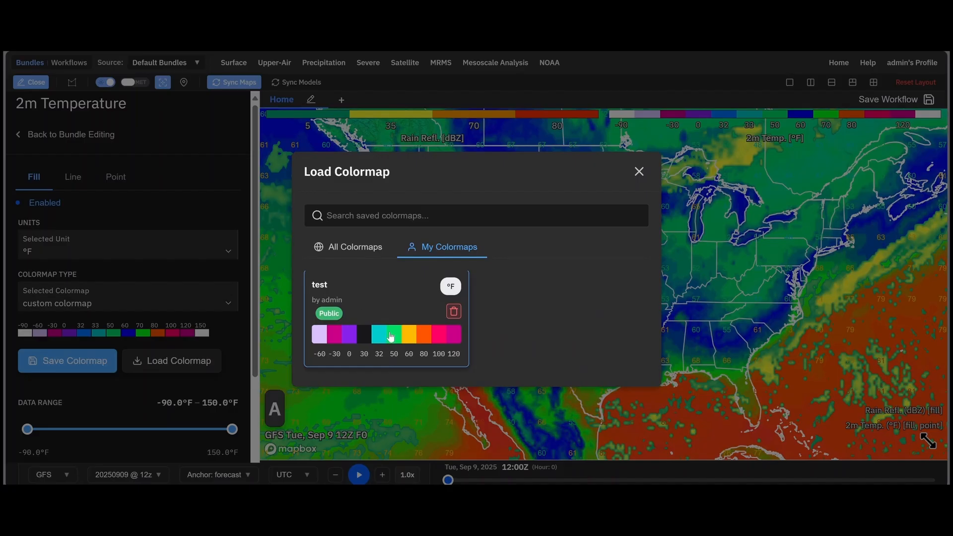
pyautogui.click(364, 250)
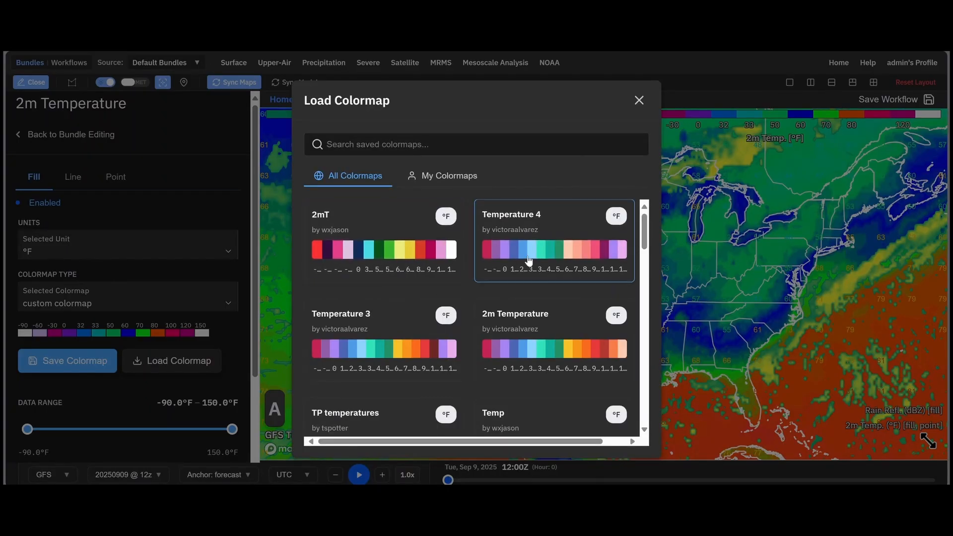
pyautogui.scroll(-4, 543, 254)
pyautogui.scroll(-10, 472, 357)
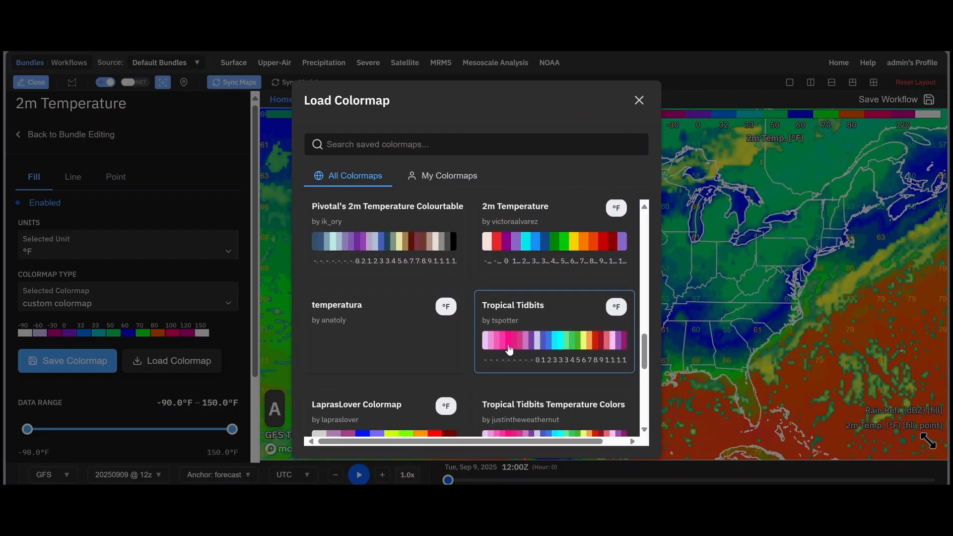
pyautogui.scroll(-5, 497, 349)
pyautogui.scroll(20, 497, 349)
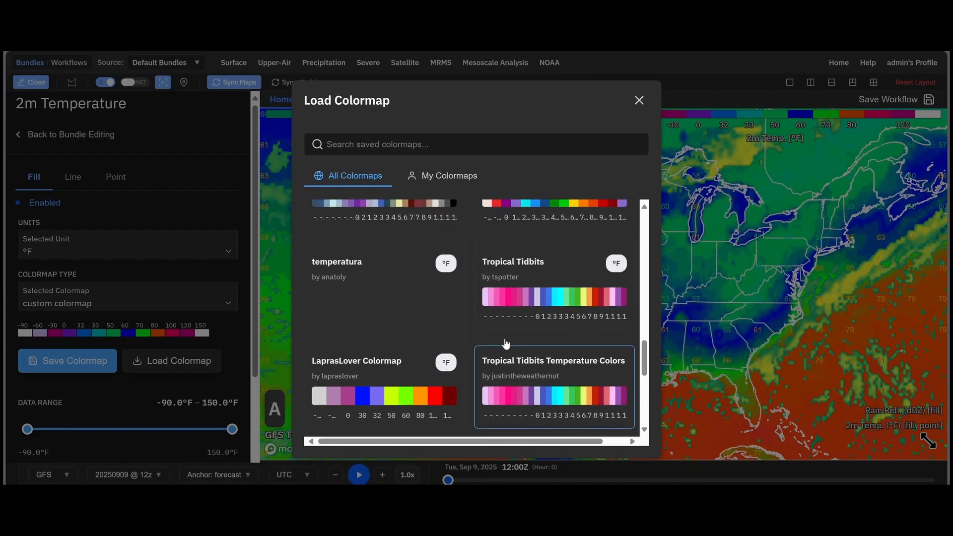
pyautogui.scroll(2, 490, 271)
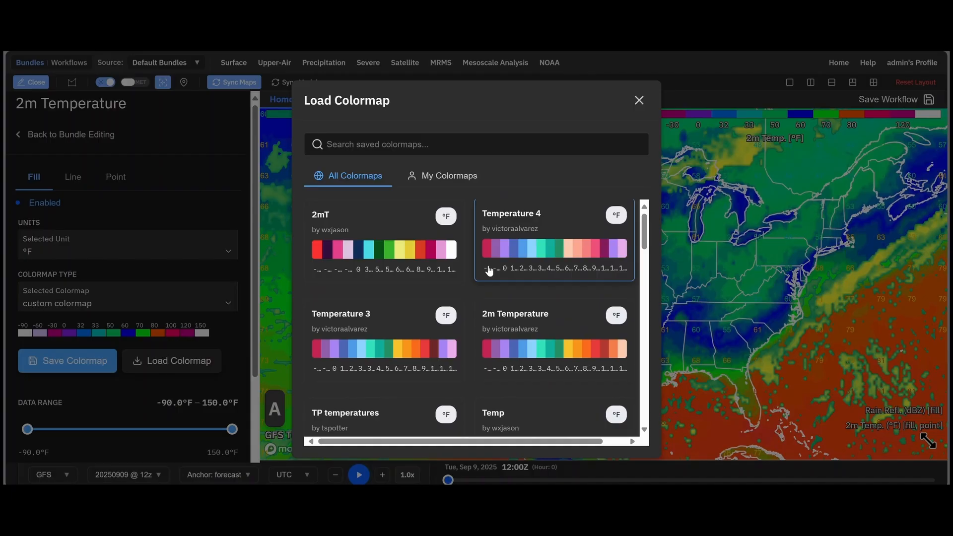
pyautogui.click(525, 240)
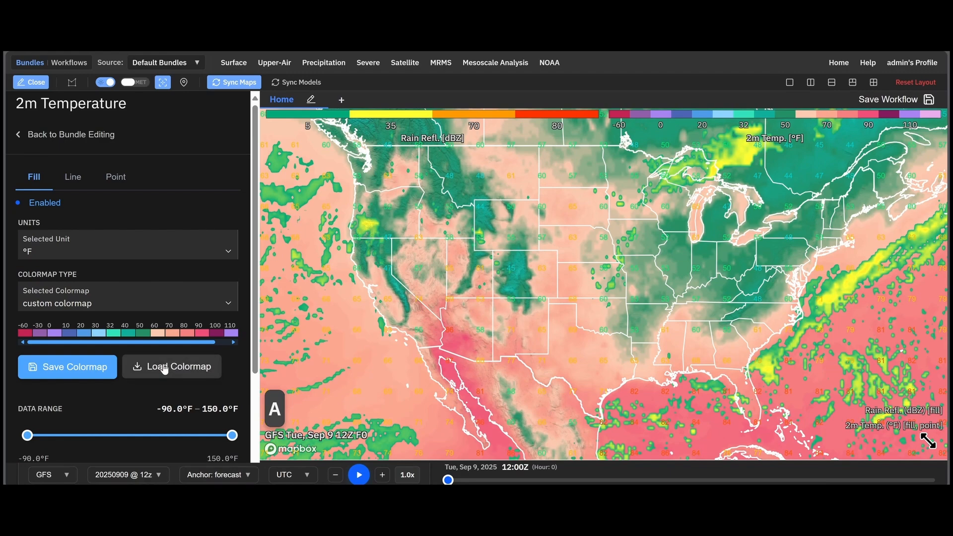
# Load the 2mT colormap for the 2m Temperature fill and set its data range maximum to 60 °F.
pyautogui.click(181, 368)
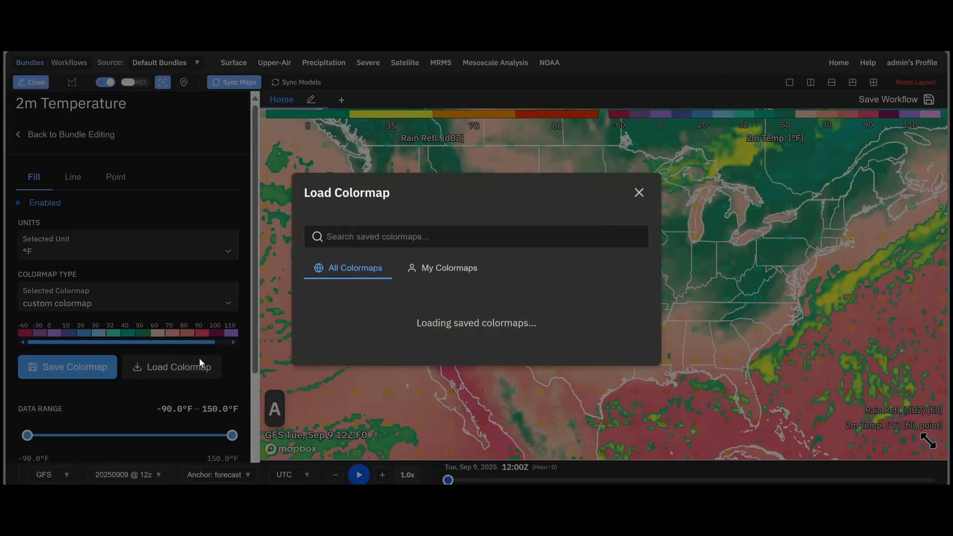
pyautogui.click(357, 255)
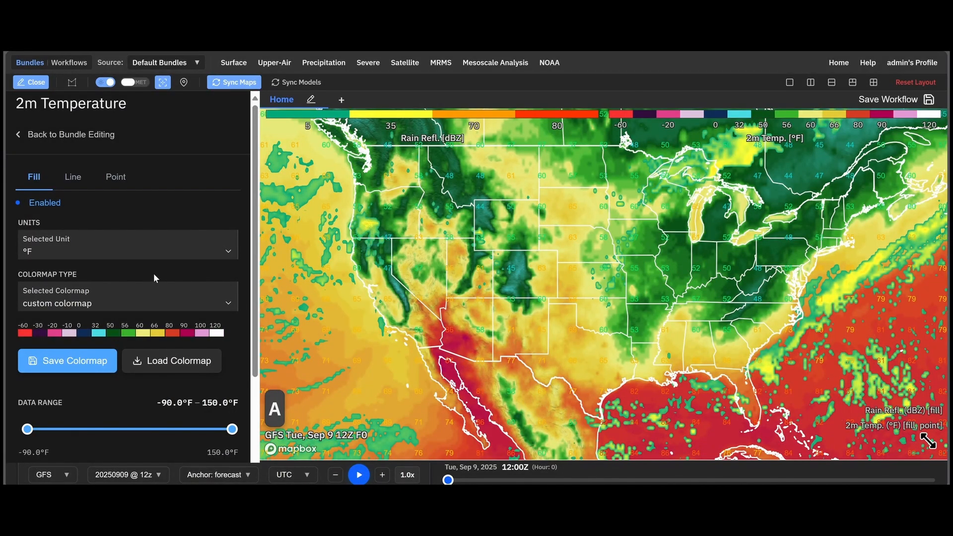
pyautogui.scroll(-3, 154, 278)
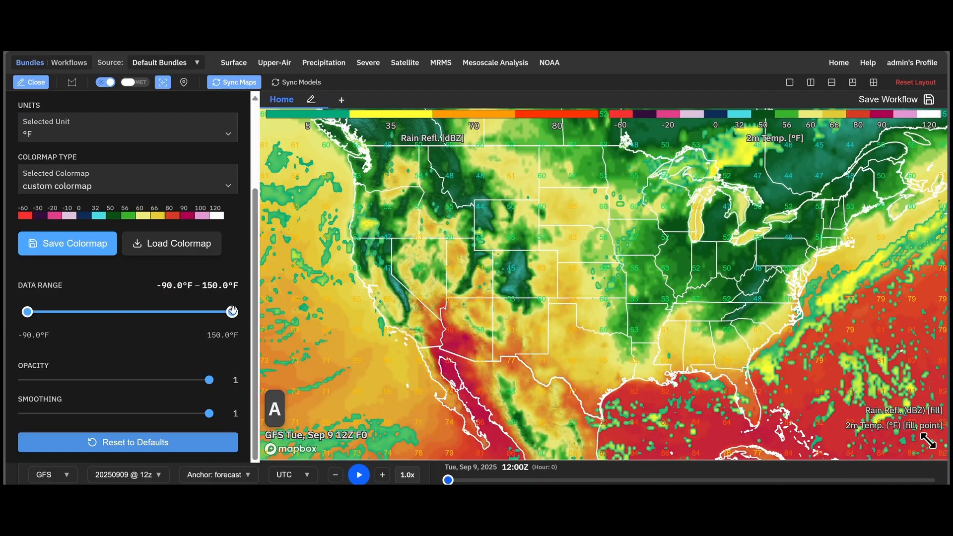
pyautogui.moveTo(227, 311); pyautogui.dragTo(153, 311)
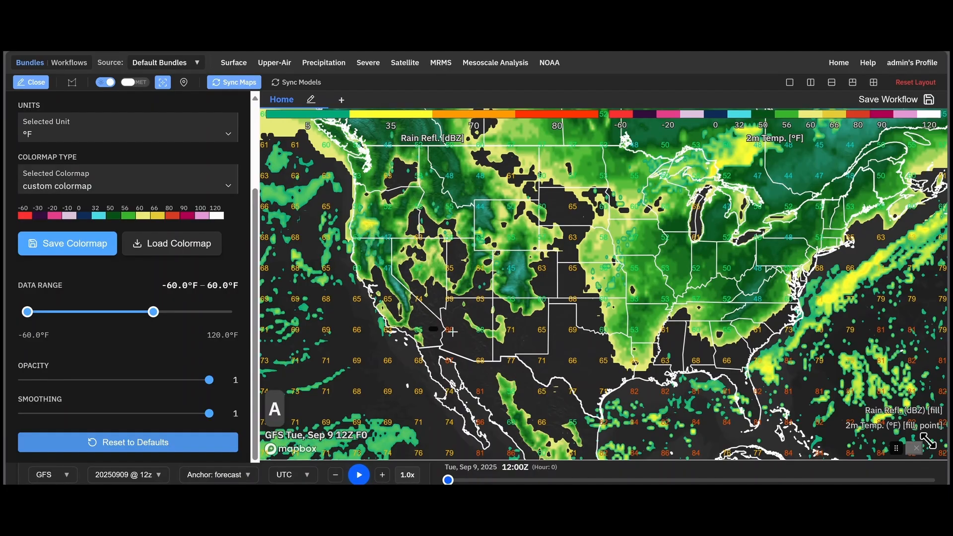
# Set the 2m Temperature point values to a single color and their data range maximum to 60 °F.
pyautogui.scroll(3, 178, 293)
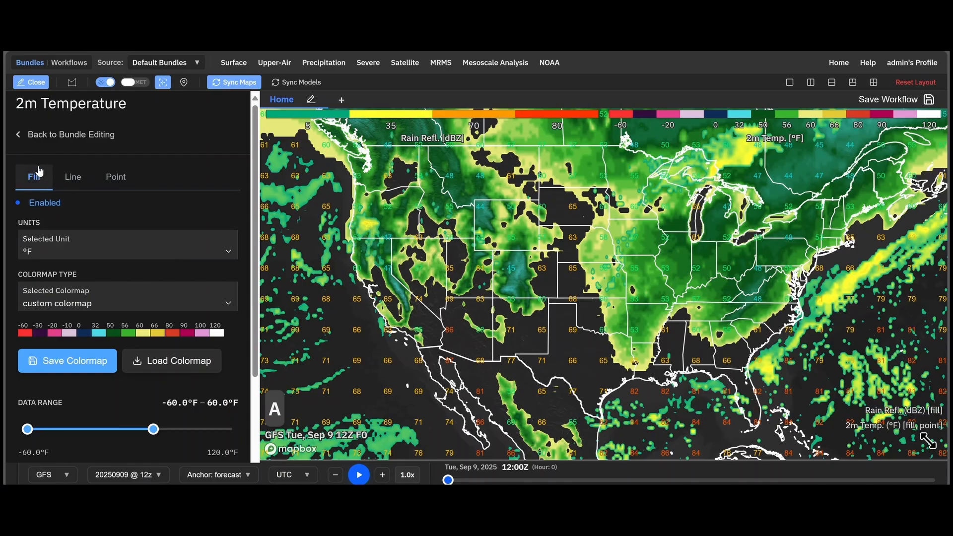
pyautogui.click(119, 178)
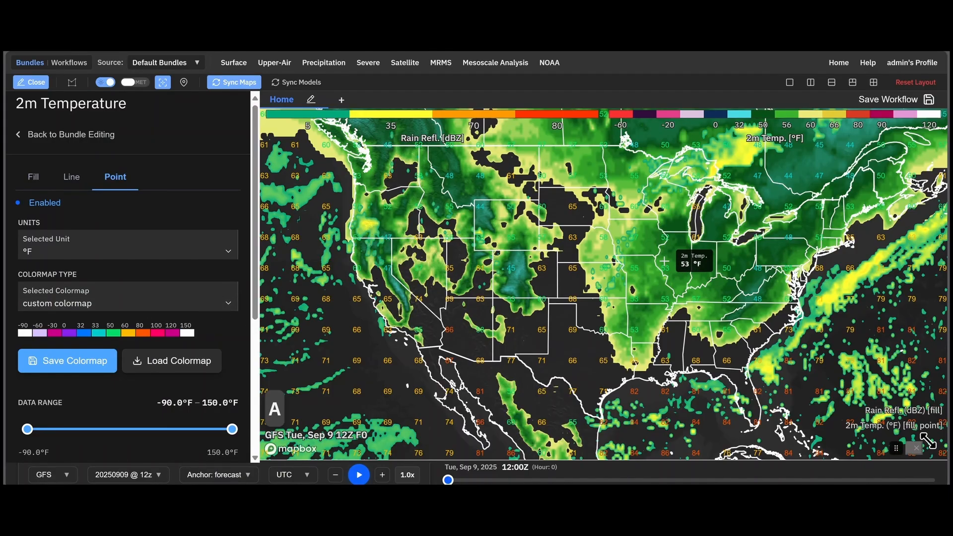
pyautogui.click(95, 305)
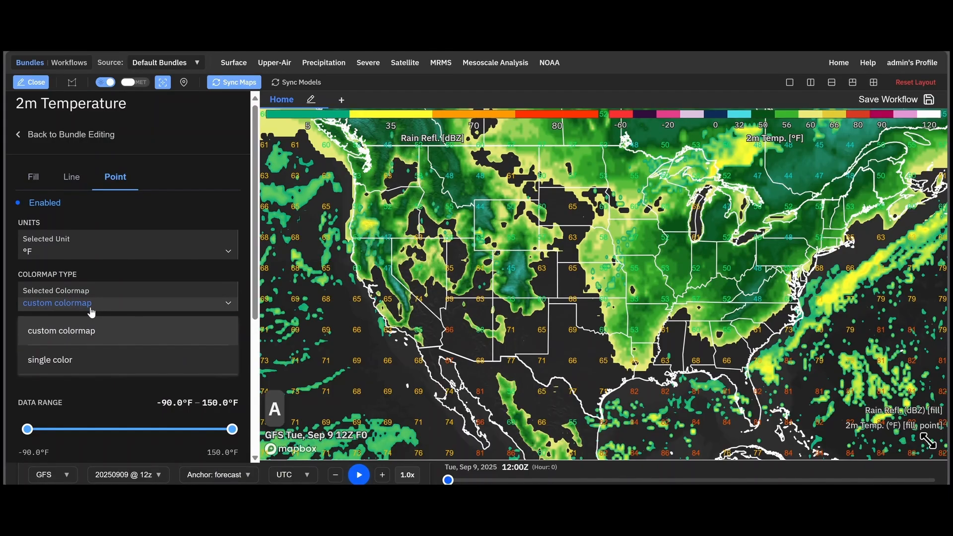
pyautogui.click(73, 364)
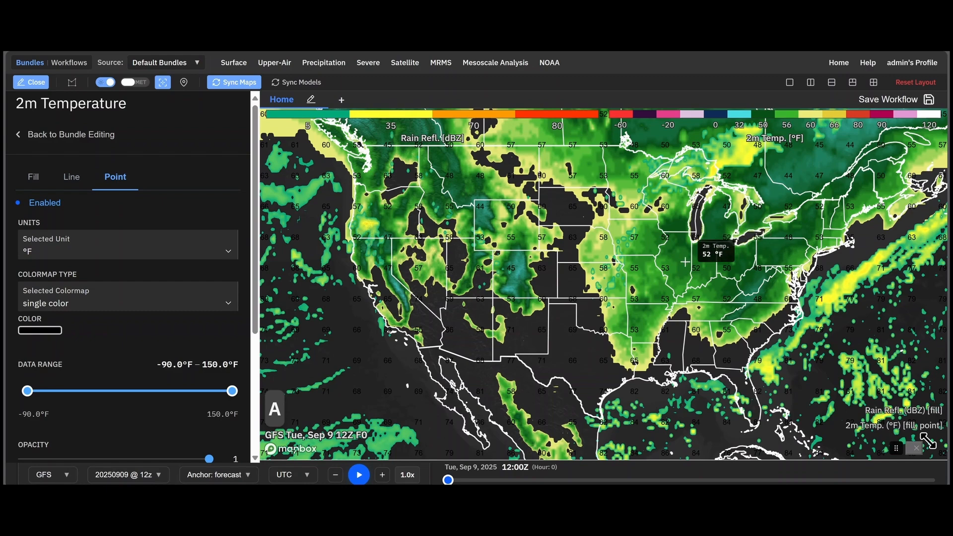
pyautogui.scroll(-3, 226, 325)
pyautogui.moveTo(232, 269); pyautogui.dragTo(157, 268)
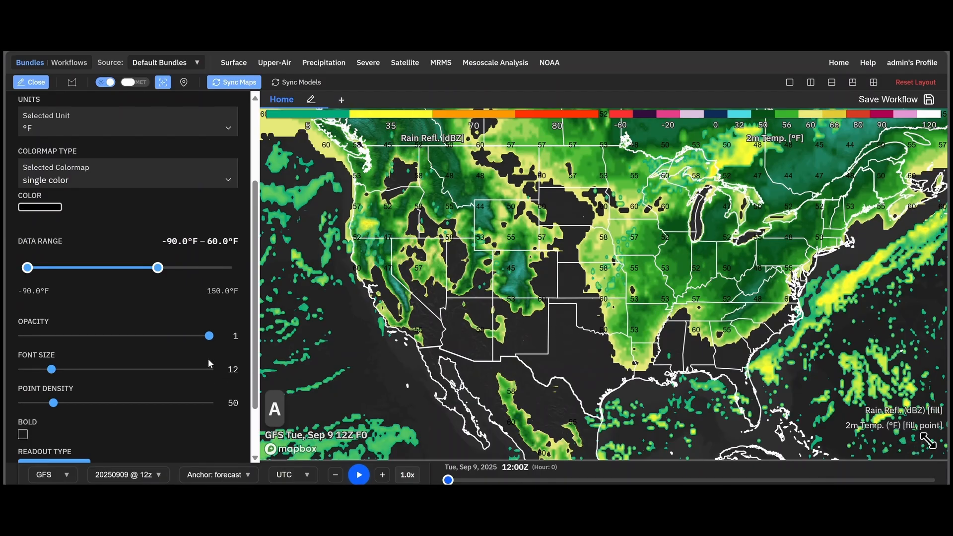
# Try a lower opacity for the 2m Temperature point values and restore it to 1.
pyautogui.scroll(-2, 184, 342)
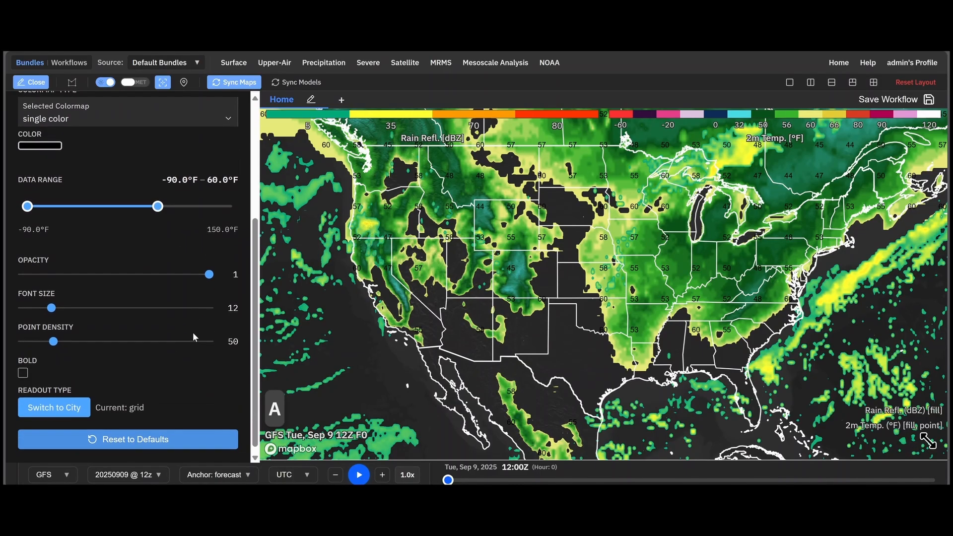
pyautogui.moveTo(207, 282); pyautogui.dragTo(119, 285)
pyautogui.click(213, 275)
pyautogui.scroll(5, 126, 218)
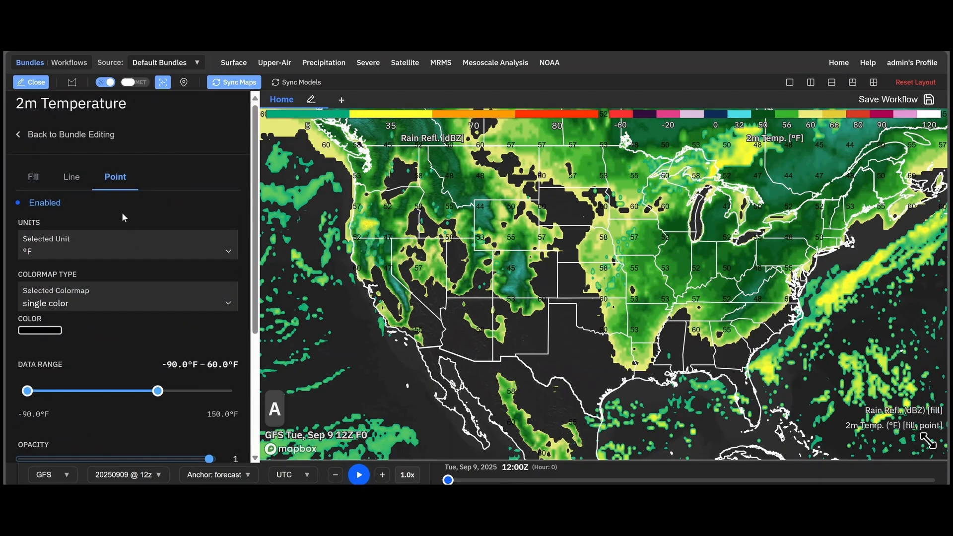
# Try adjusting the 2m Temperature fill's opacity and setting its smoothing to 0, and return both to 1.
pyautogui.click(33, 178)
pyautogui.scroll(-3, 193, 380)
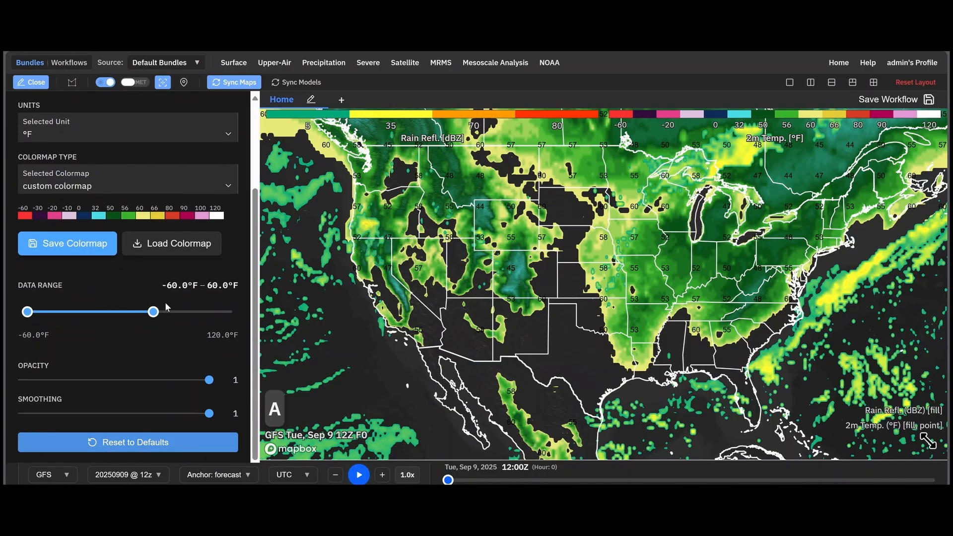
pyautogui.moveTo(204, 381); pyautogui.dragTo(254, 391)
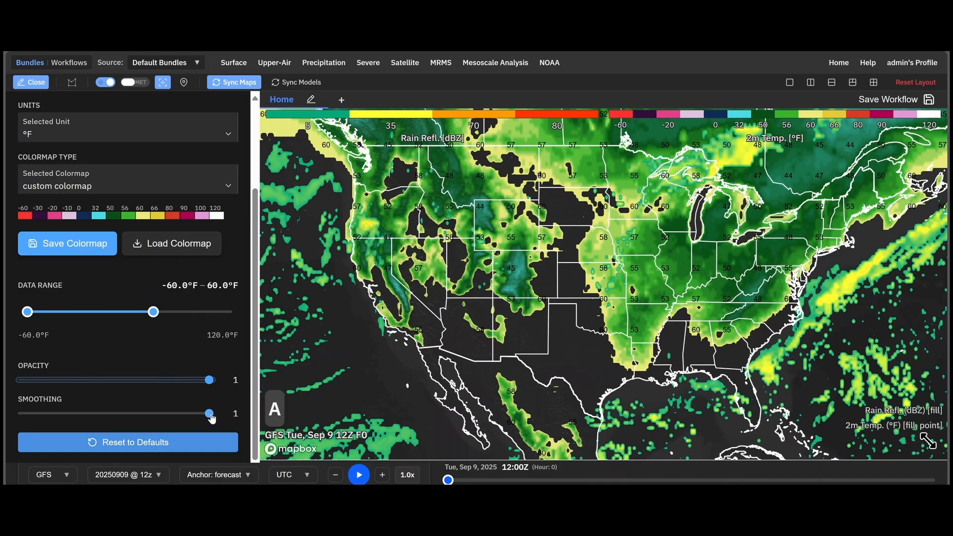
pyautogui.moveTo(212, 419); pyautogui.dragTo(40, 418)
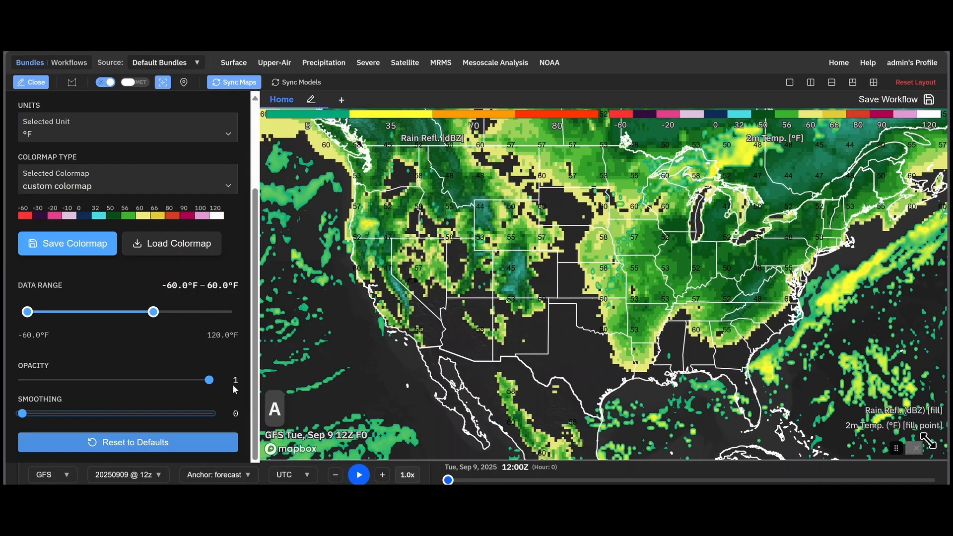
pyautogui.moveTo(22, 413); pyautogui.dragTo(257, 413)
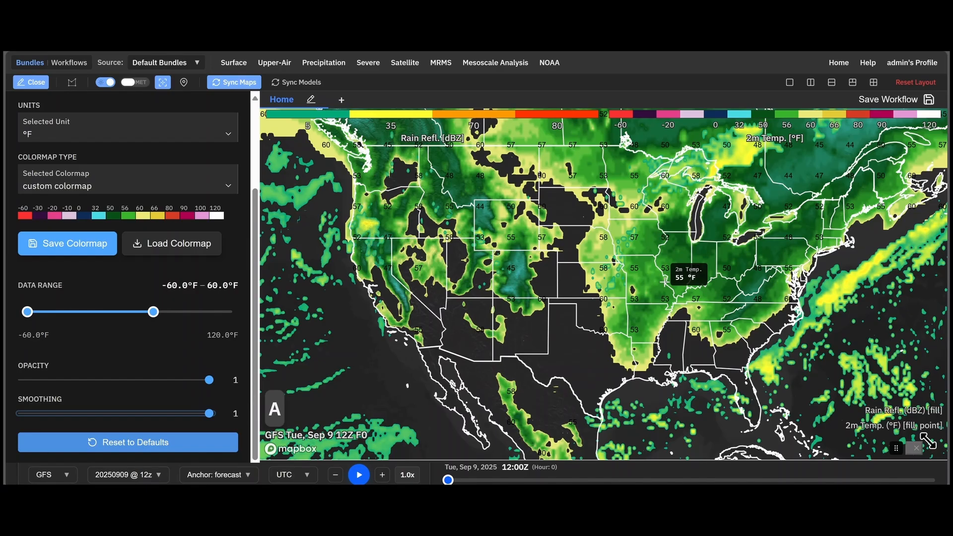
# Reset the 2m Temperature settings to defaults and set the fill's data range maximum to 150 °F.
pyautogui.scroll(3, 124, 370)
pyautogui.scroll(-3, 128, 371)
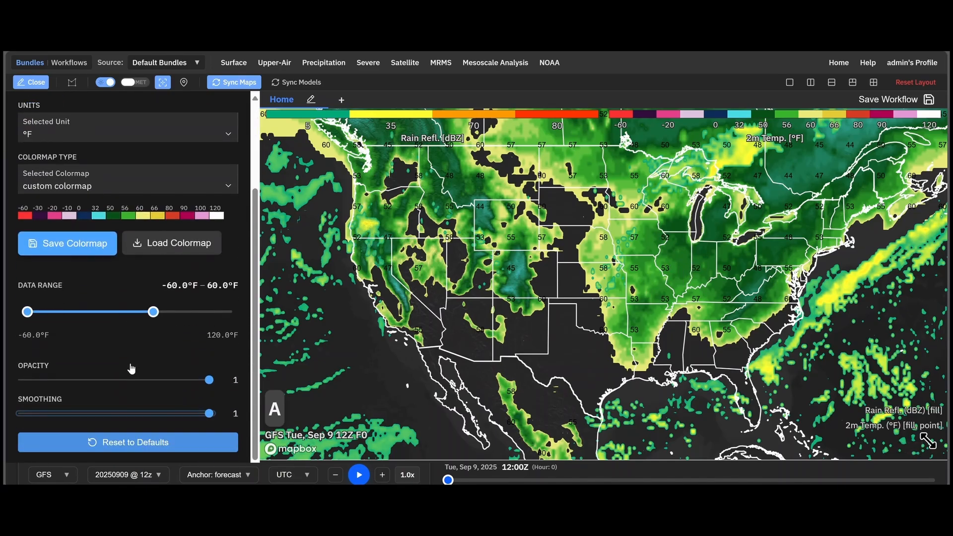
pyautogui.click(134, 449)
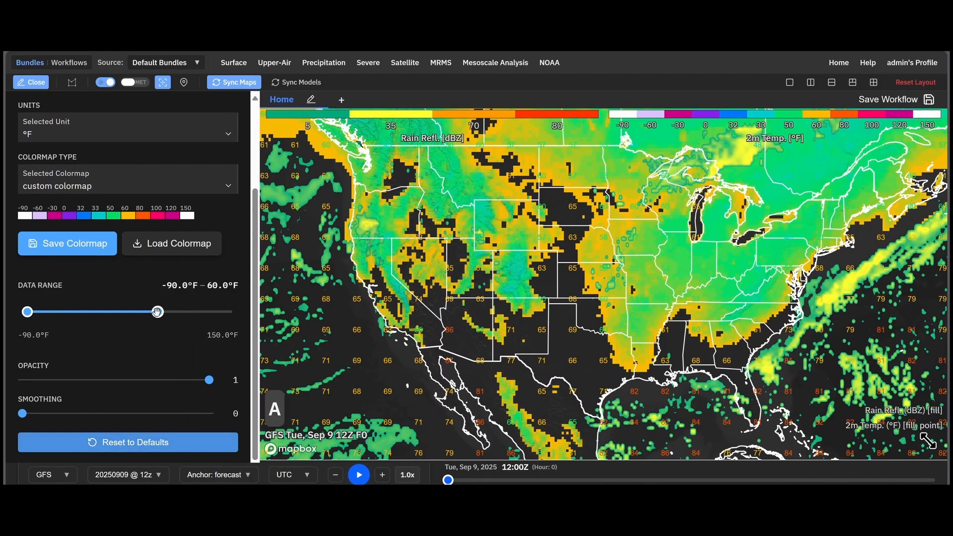
pyautogui.moveTo(161, 311); pyautogui.dragTo(232, 312)
pyautogui.scroll(1, 155, 342)
pyautogui.scroll(2, 155, 341)
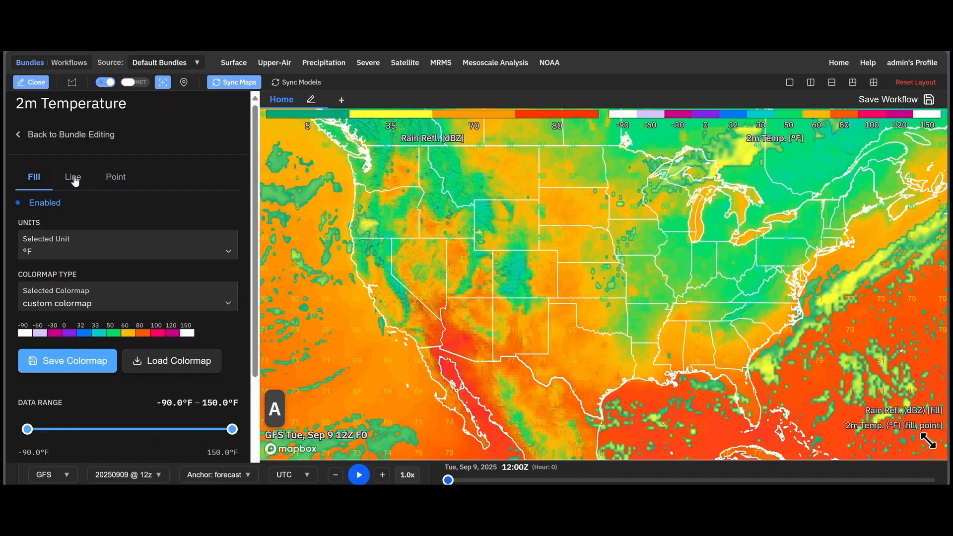
# Load the Temperature 4 colormap for the 2m Temperature fill and set the point values to a single color.
pyautogui.click(164, 362)
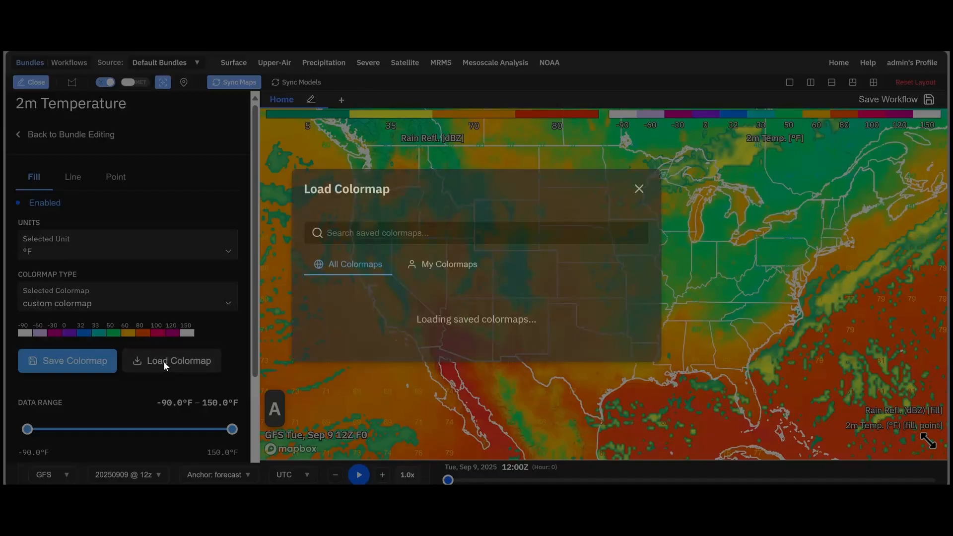
pyautogui.click(531, 244)
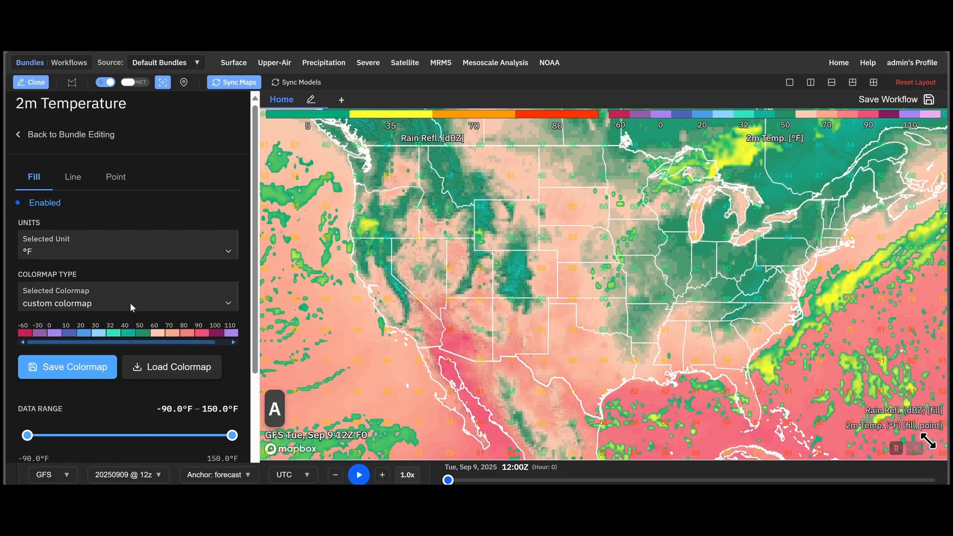
pyautogui.click(115, 177)
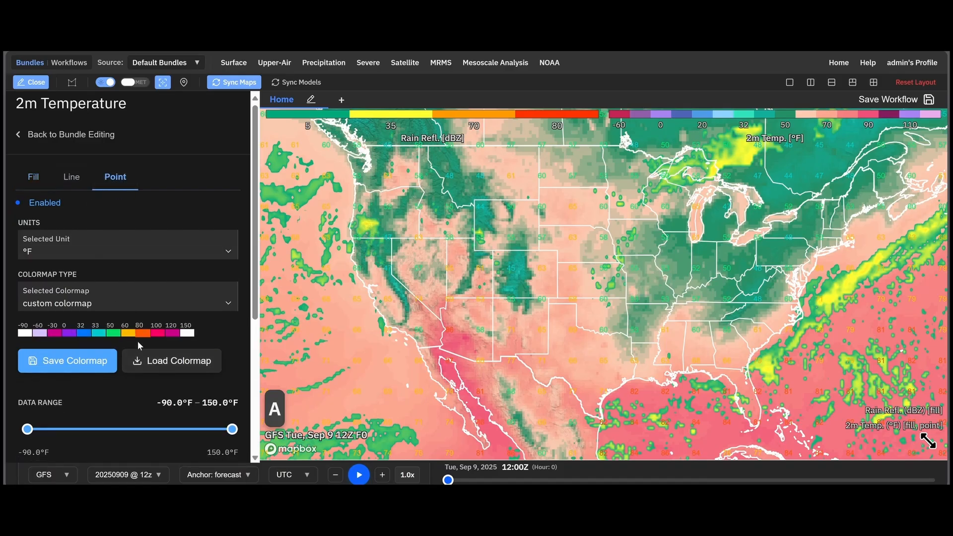
pyautogui.click(106, 307)
pyautogui.click(74, 361)
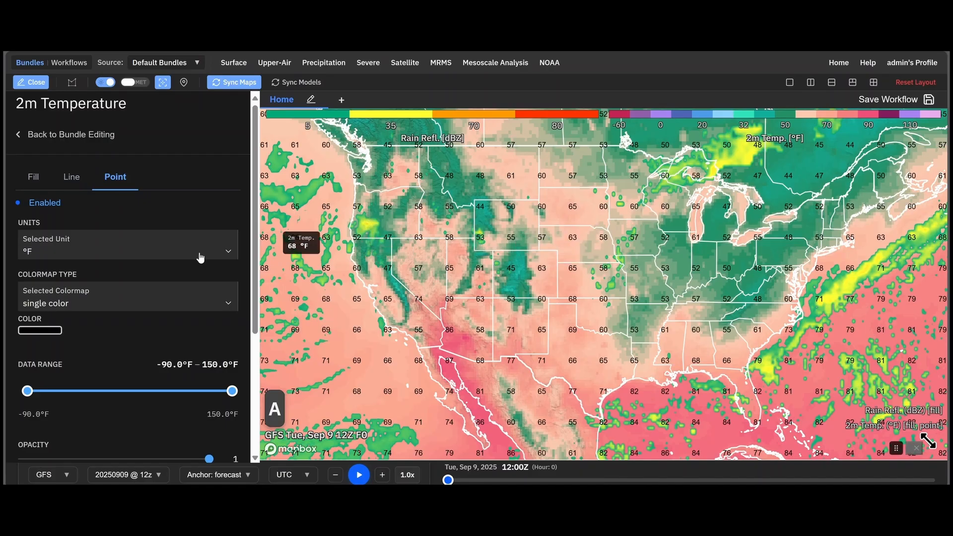
# Return to the bundle's layer list, start saving the bundle and name it test.
pyautogui.click(48, 135)
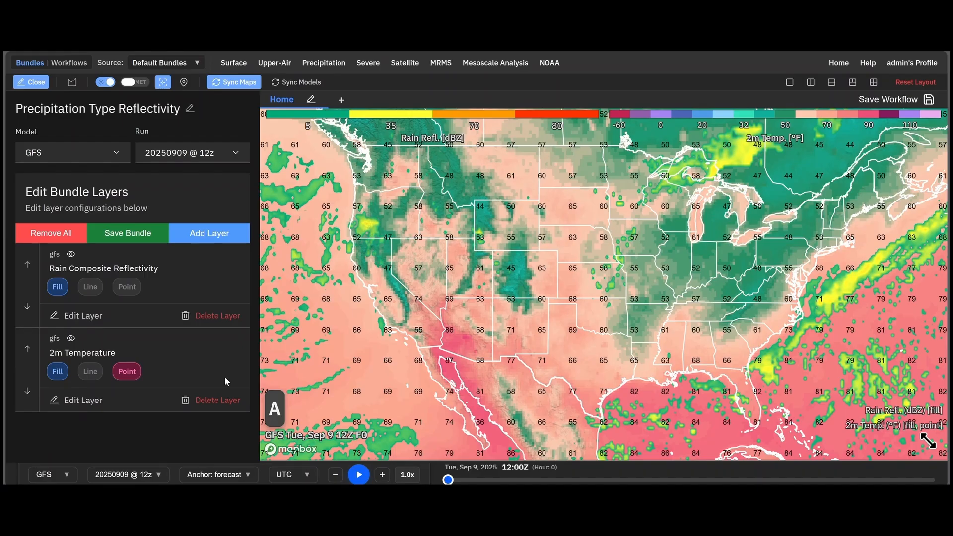
pyautogui.click(128, 240)
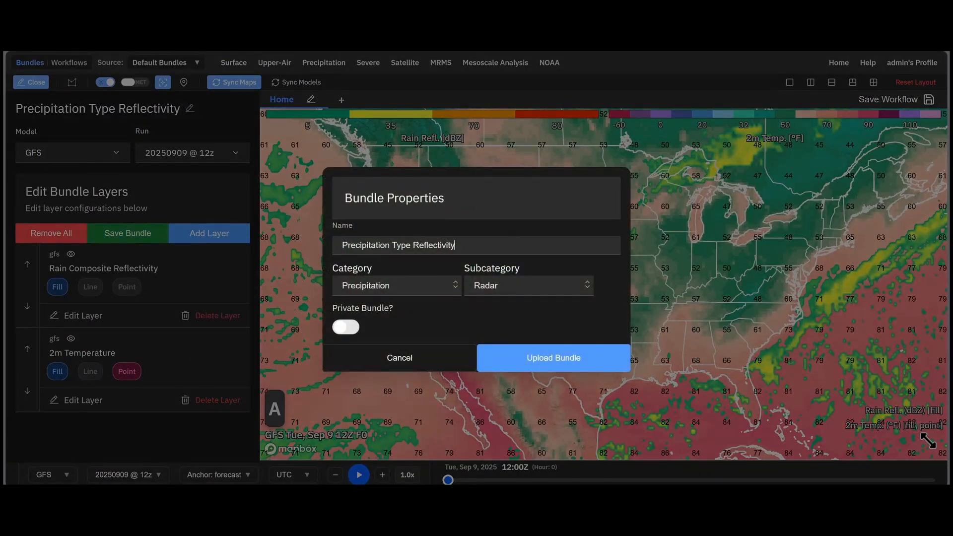
pyautogui.hotkey('ctrl', 'shift', 'Left')
pyautogui.hotkey('ctrl', 'shift', 'Left')
pyautogui.hotkey('ctrl', 'shift', 'Left')
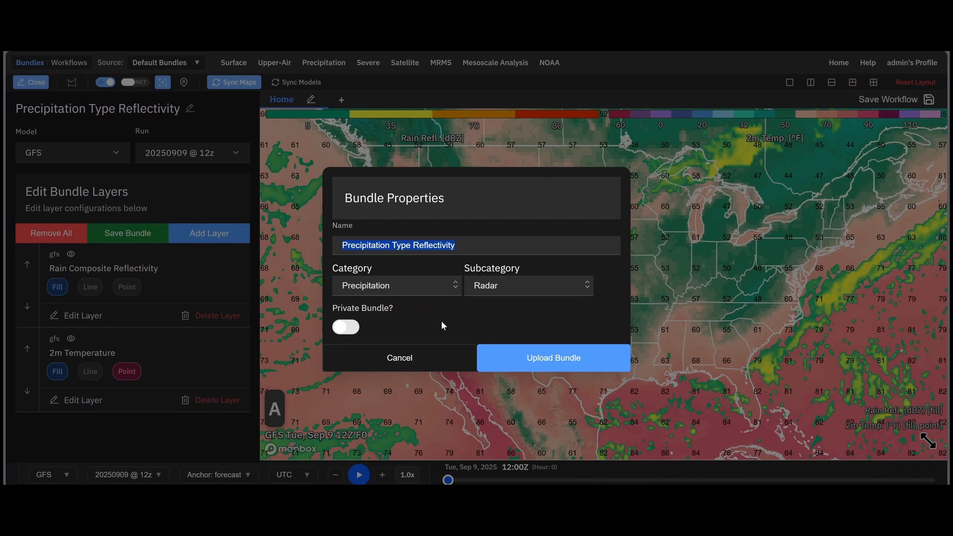
pyautogui.write('test')
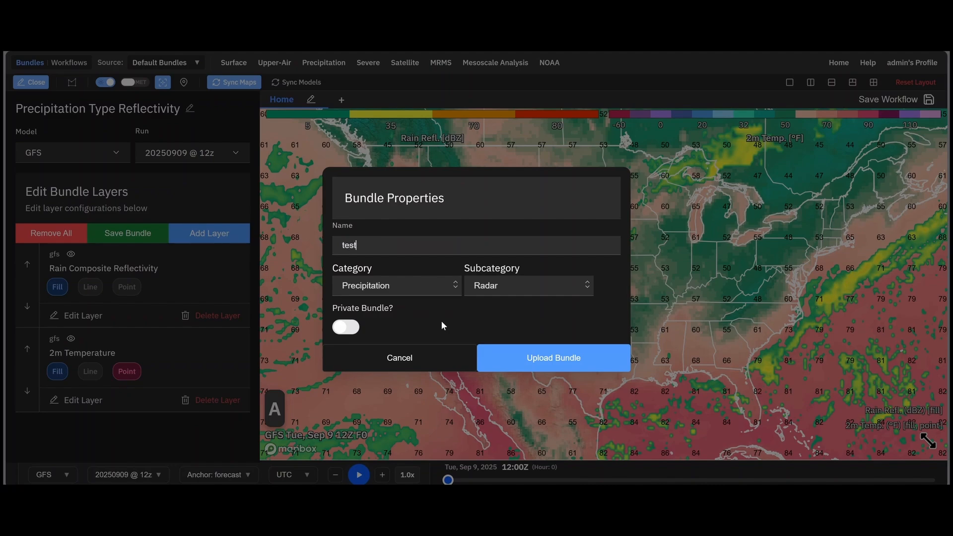
# File the test bundle under category Surface and subcategory Temperature, and upload it.
pyautogui.click(453, 284)
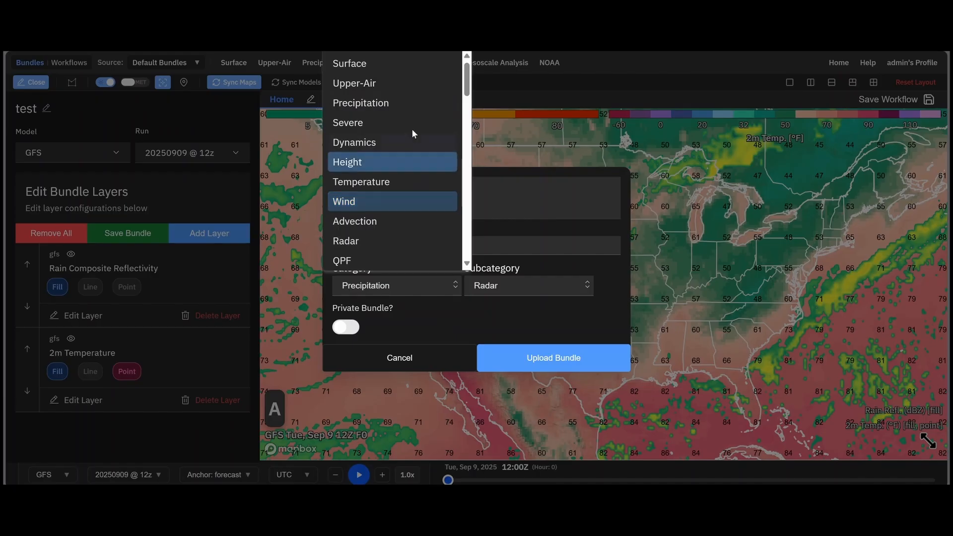
pyautogui.click(380, 66)
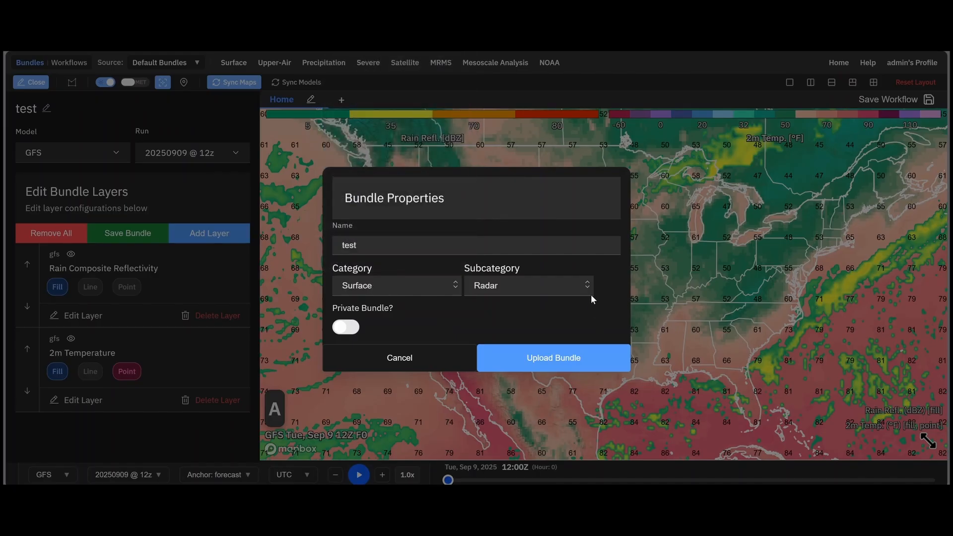
pyautogui.click(588, 283)
pyautogui.scroll(-5, 519, 157)
pyautogui.scroll(-10, 521, 215)
pyautogui.scroll(7, 490, 144)
pyautogui.scroll(5, 504, 168)
pyautogui.click(492, 99)
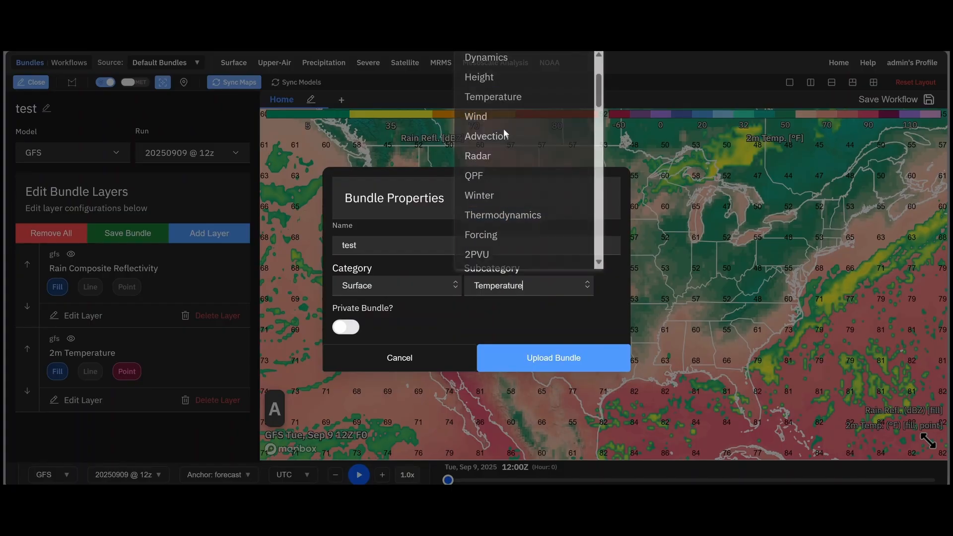
pyautogui.click(576, 362)
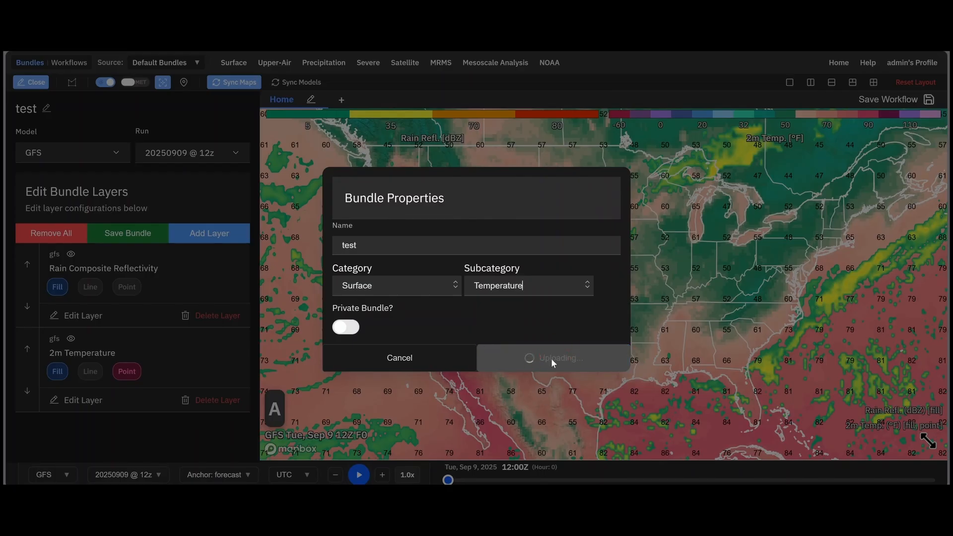
pyautogui.click(447, 381)
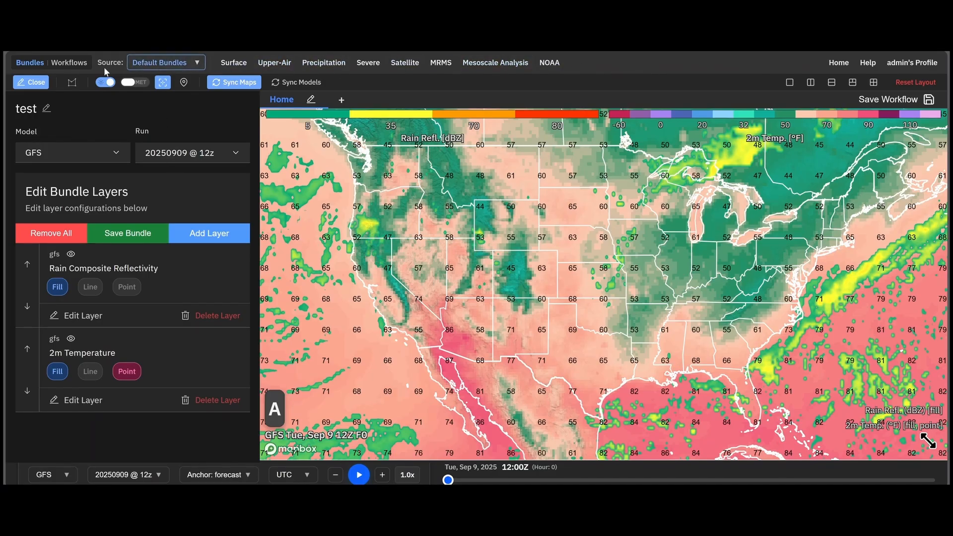
# Switch the bundle source to My Bundles and browse the saved Surface Temperature bundles.
pyautogui.click(181, 68)
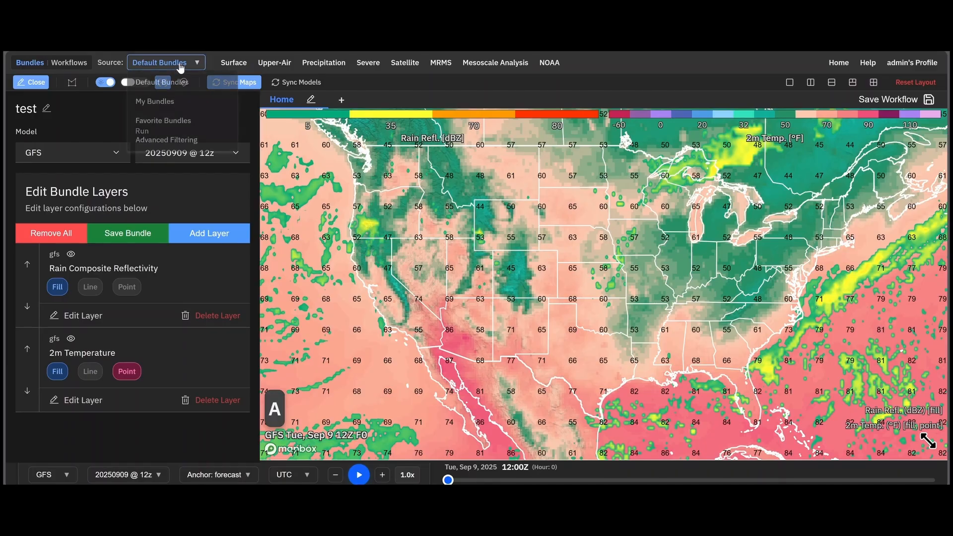
pyautogui.click(163, 102)
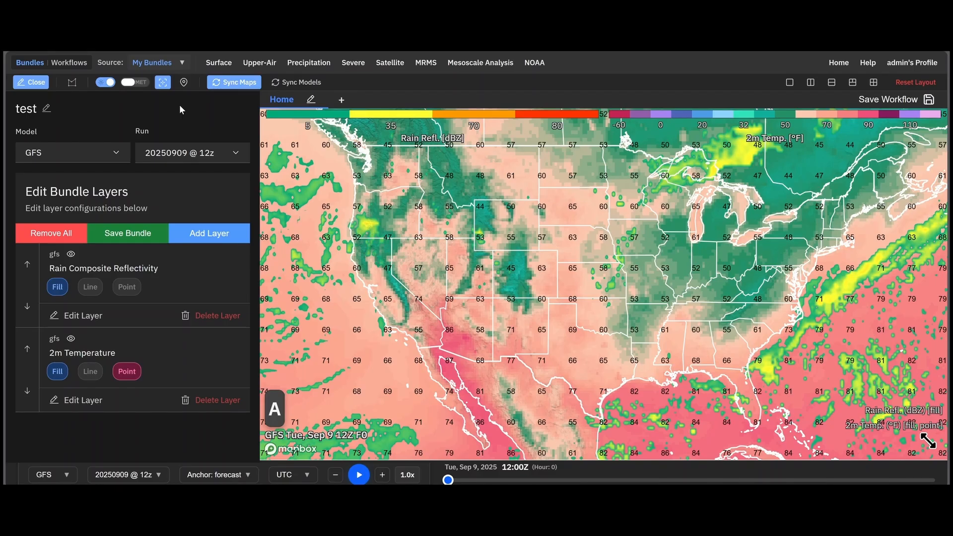
pyautogui.click(219, 64)
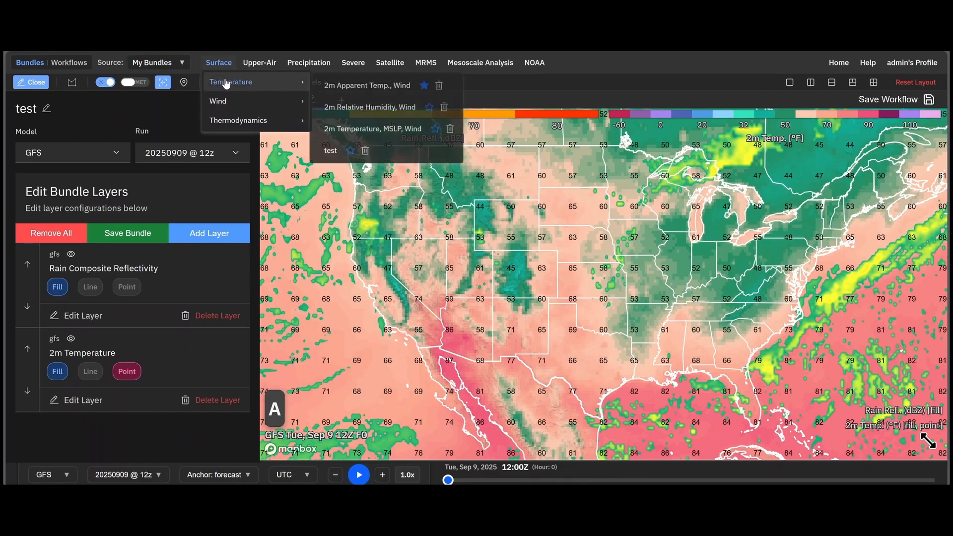
pyautogui.moveTo(228, 117)
pyautogui.moveTo(233, 87)
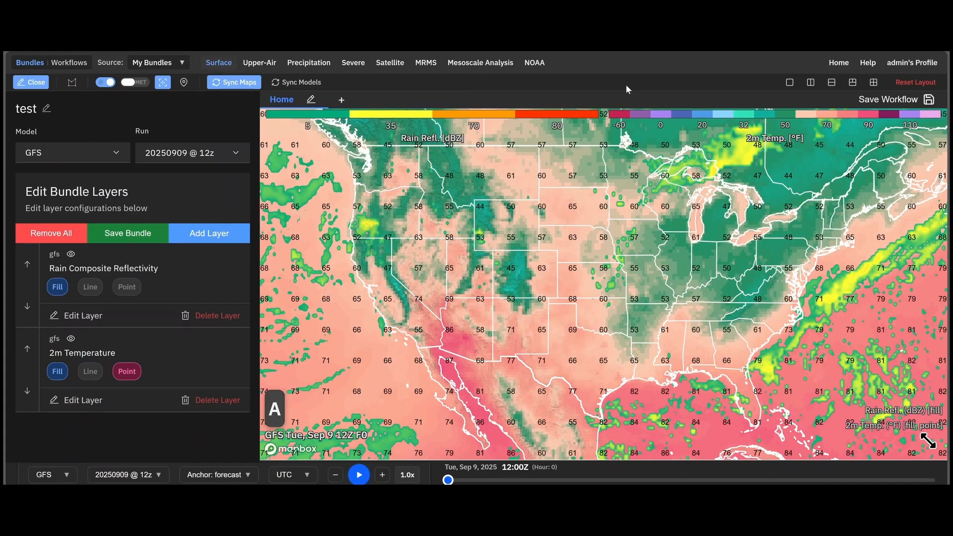
# Reset the layout and load the saved test bundle from the Surface Temperature bundles onto the map.
pyautogui.click(916, 82)
pyautogui.click(589, 365)
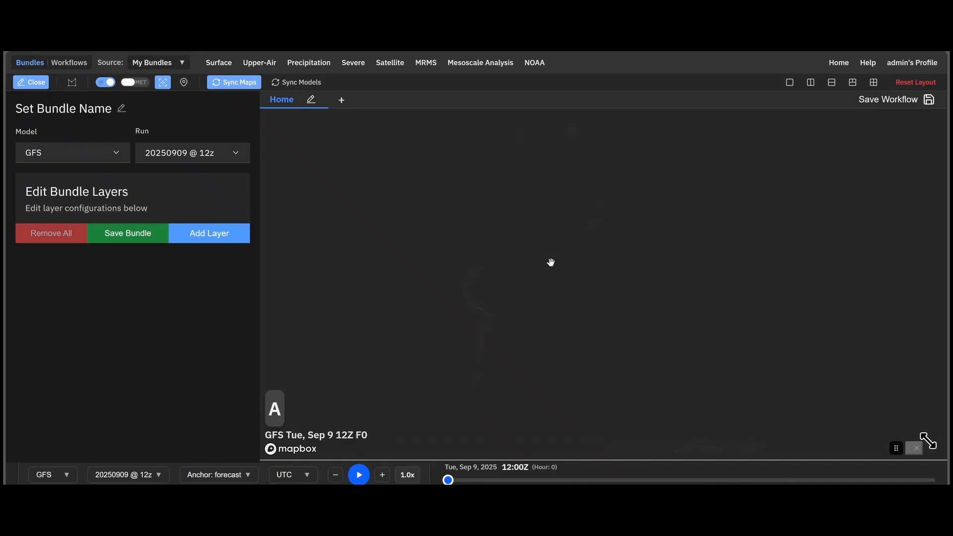
pyautogui.click(218, 63)
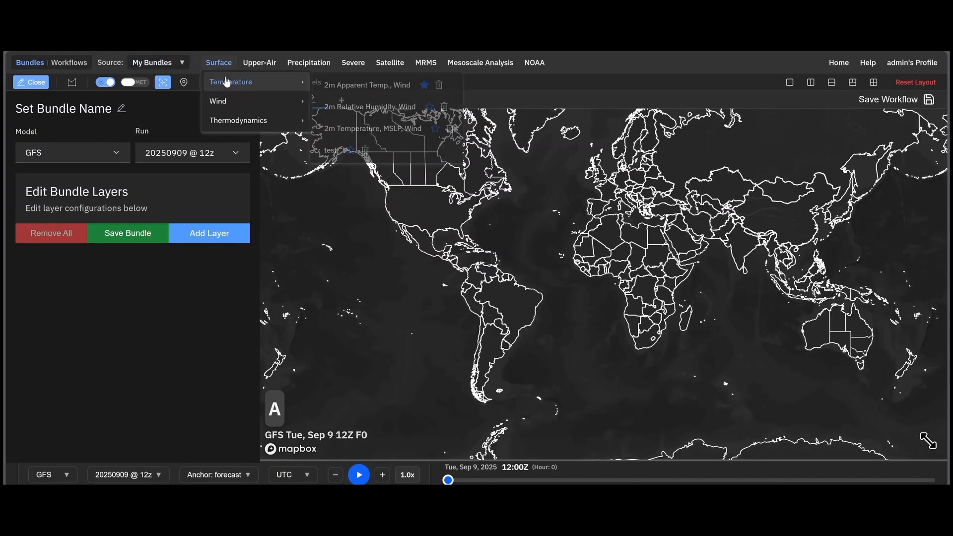
pyautogui.click(327, 150)
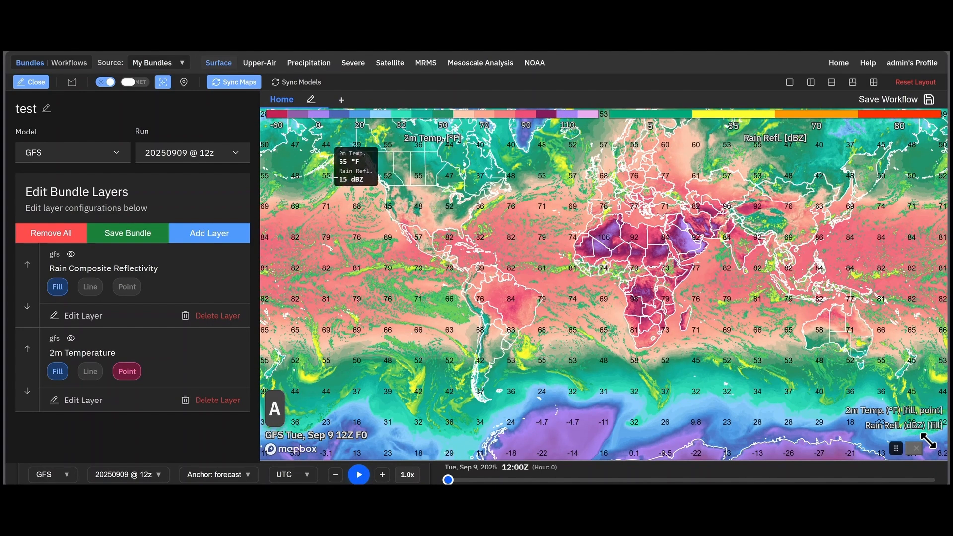
pyautogui.scroll(3, 439, 202)
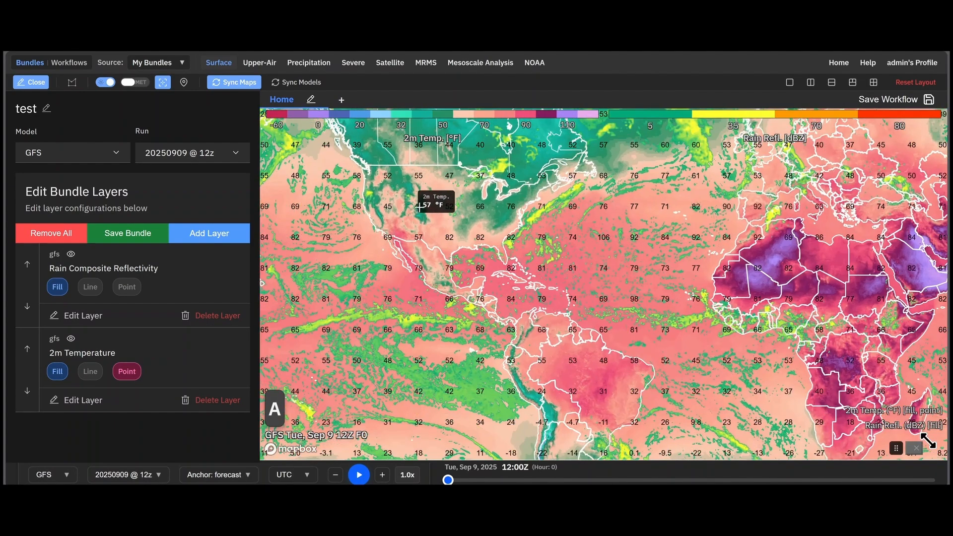